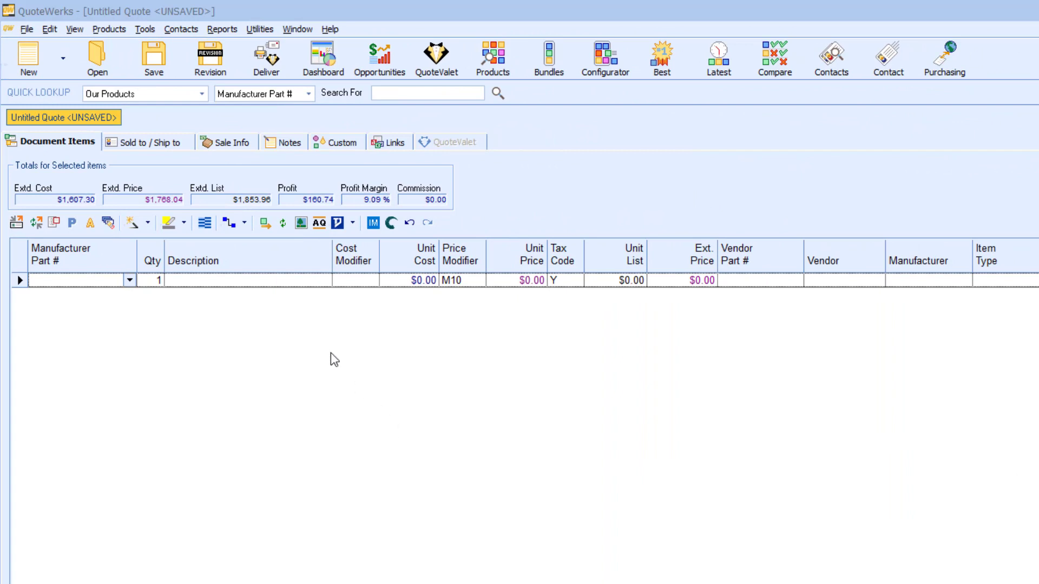
Create a new product configuration named Simple Configuration in the Configurator.
left_click(109, 28)
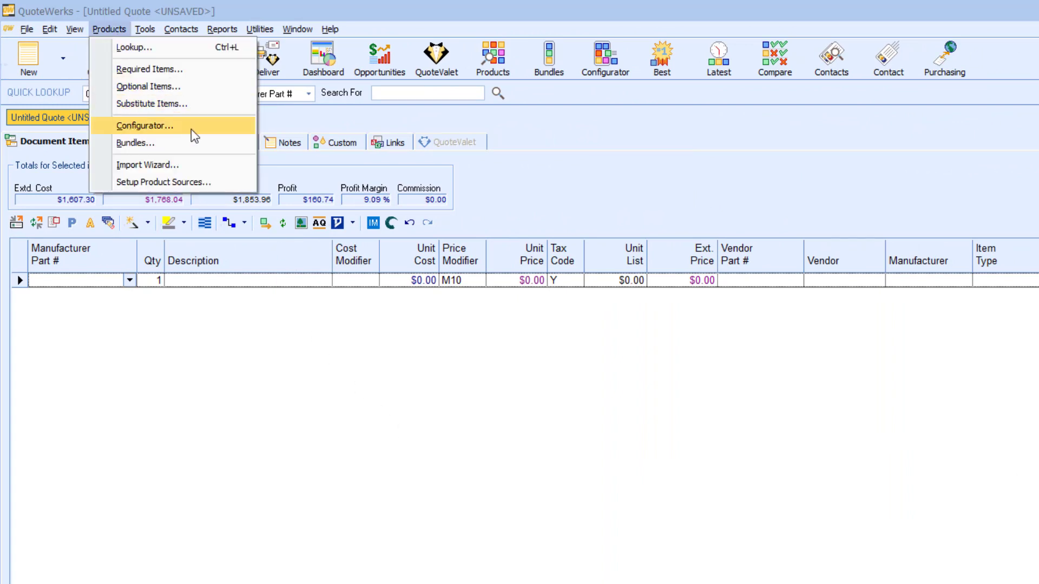
left_click(392, 369)
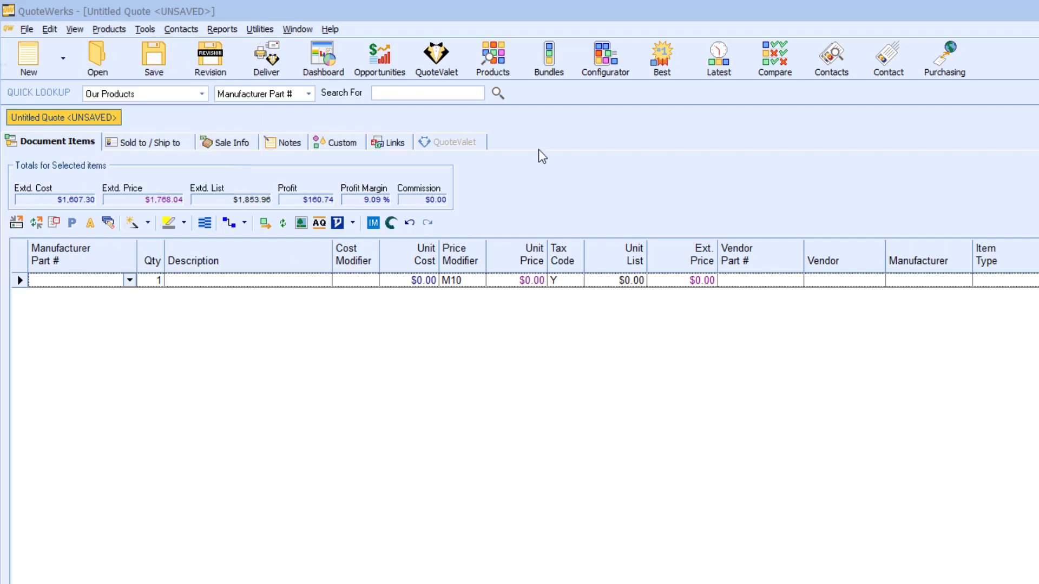
left_click(595, 57)
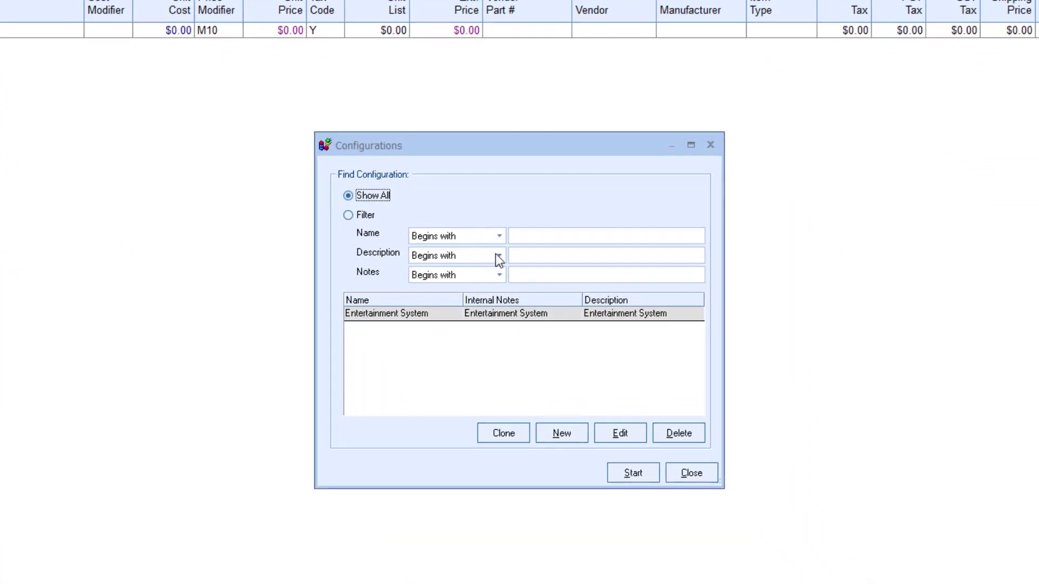
left_click(597, 459)
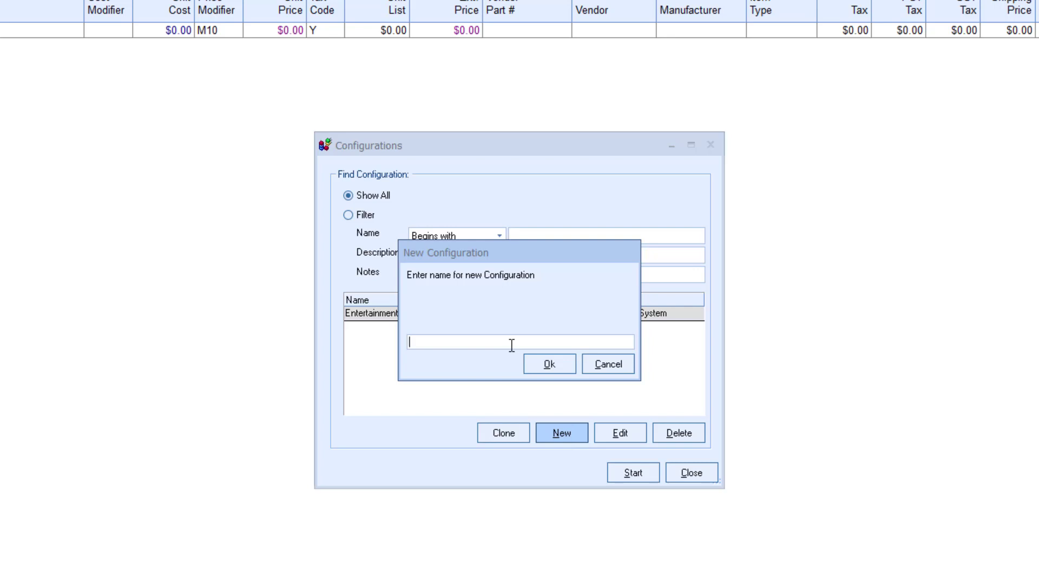
type("Simple Configuration")
left_click(546, 365)
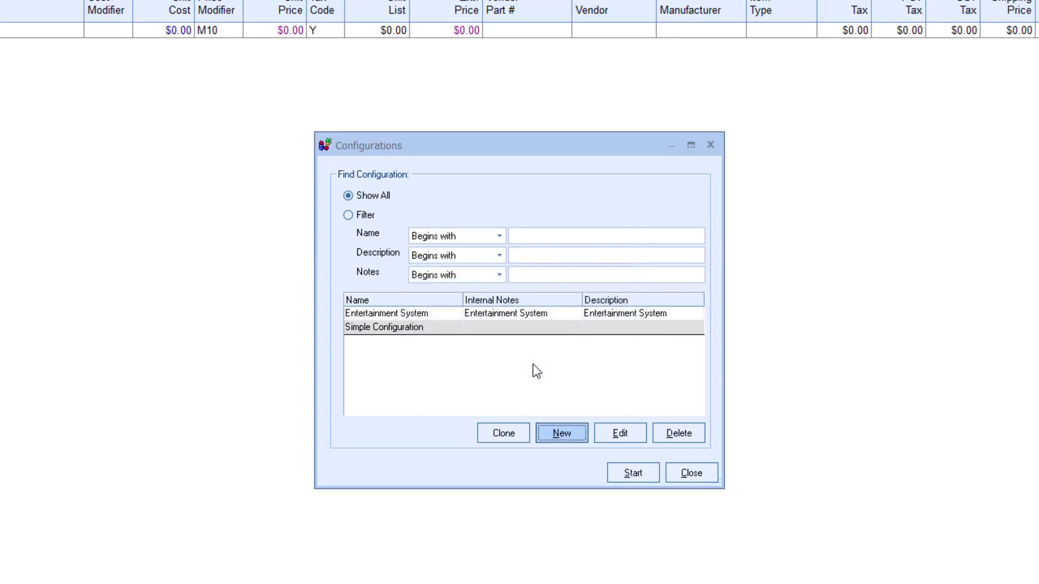
Open the Simple Configuration entry for editing, choose Simple Configuration as its type and keep Simple Configuration as its name.
left_click(534, 329)
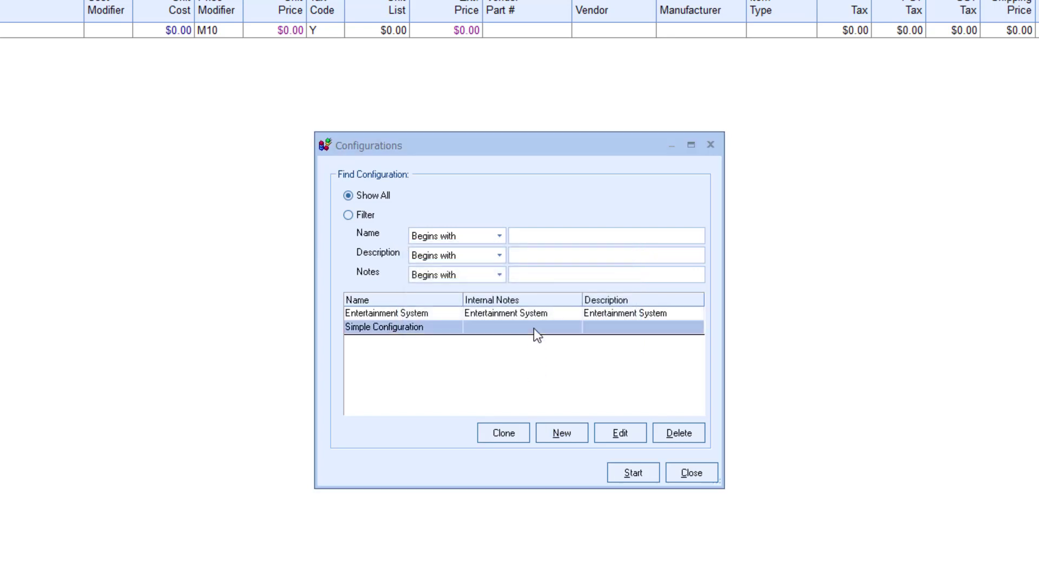
left_click(614, 431)
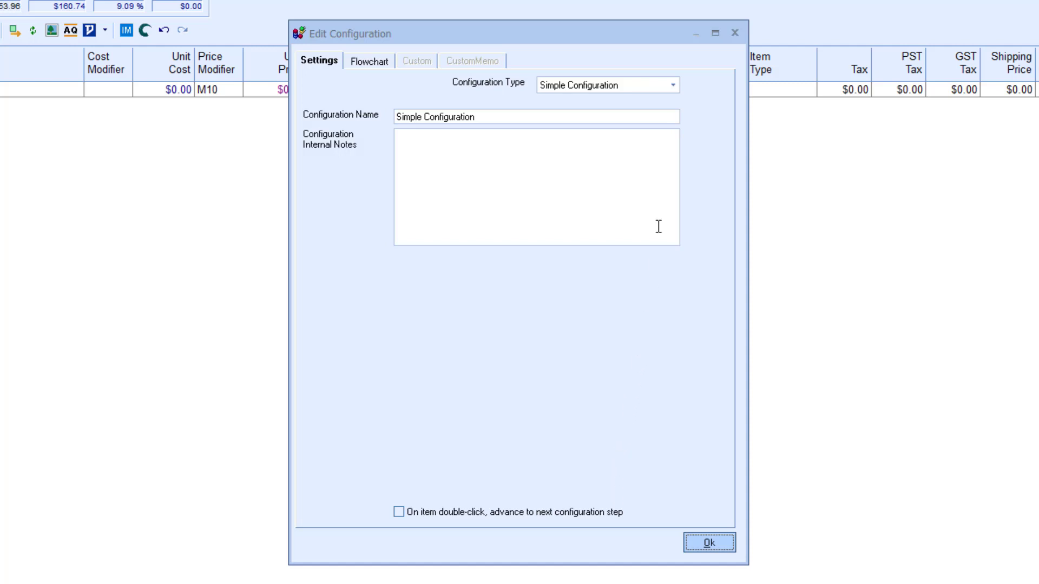
left_click(673, 82)
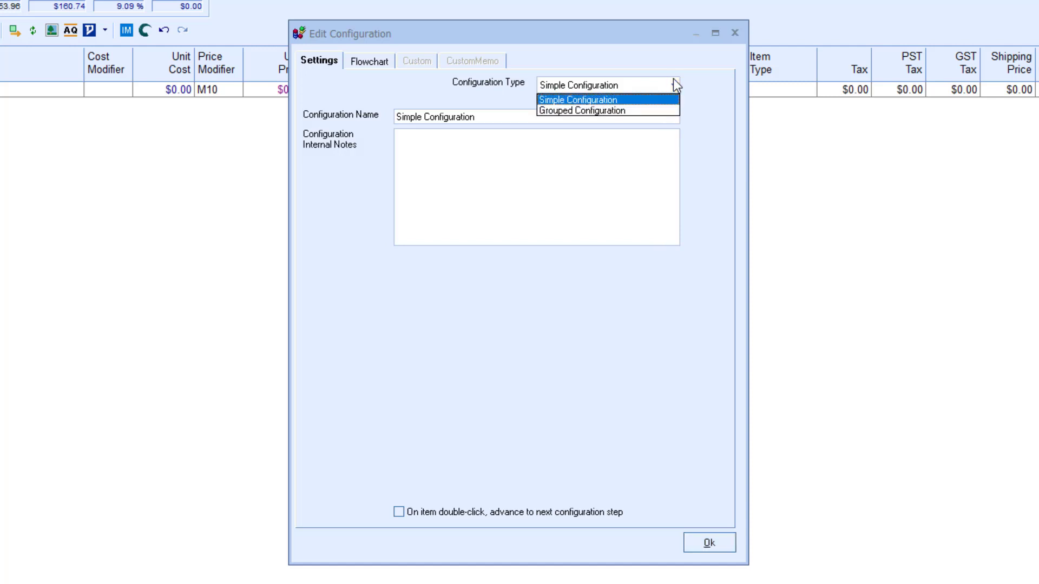
left_click(644, 101)
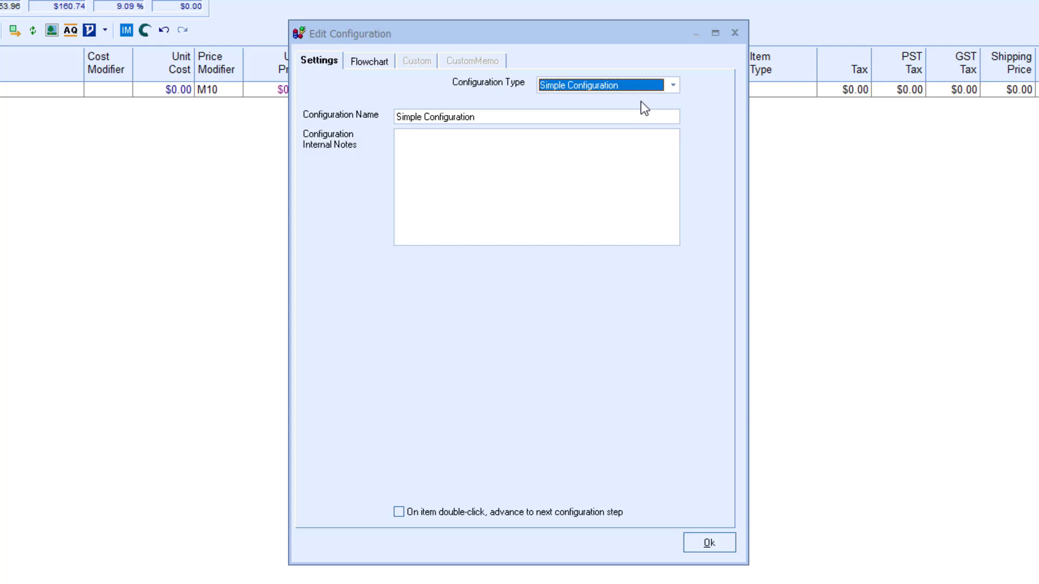
left_click(631, 112)
key("BackSpace")
key("BackSpace")
key("BackSpace")
type("ion")
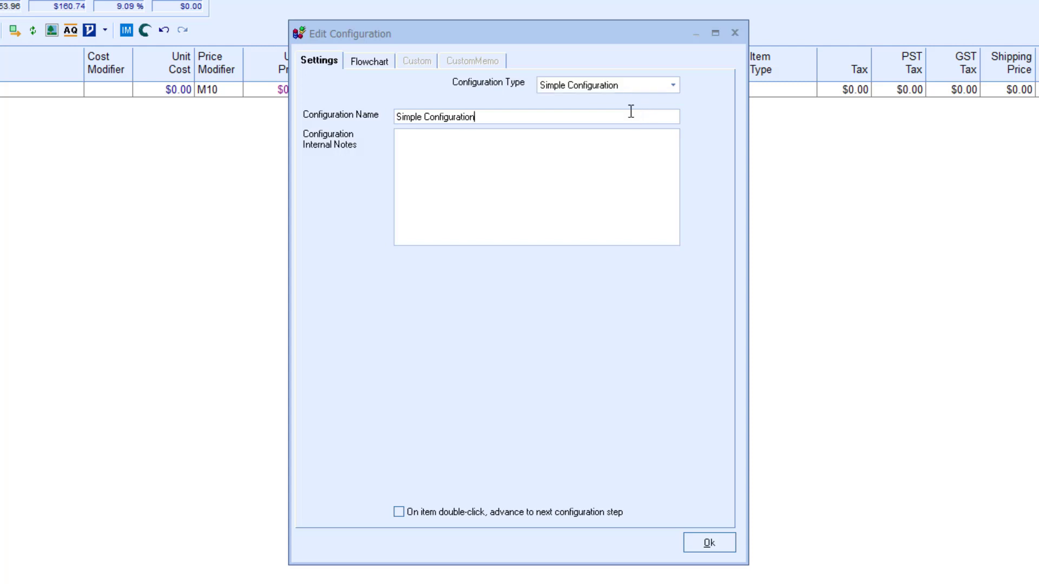
Enter internal notes "No other items can be added to this configuration, unless they are accessories for the items." and enable advancing on item double-click.
left_click(574, 162)
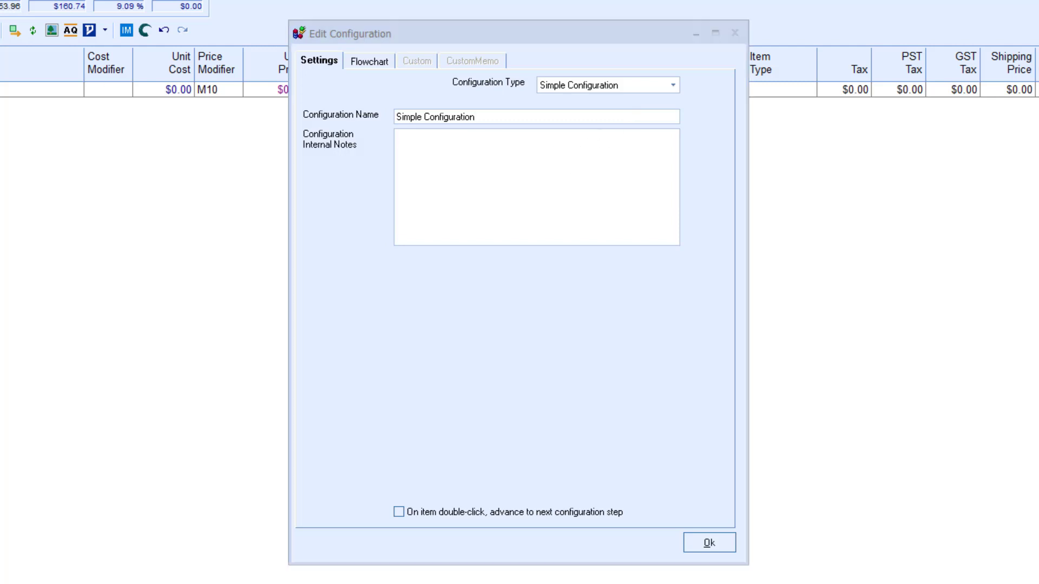
left_click(461, 153)
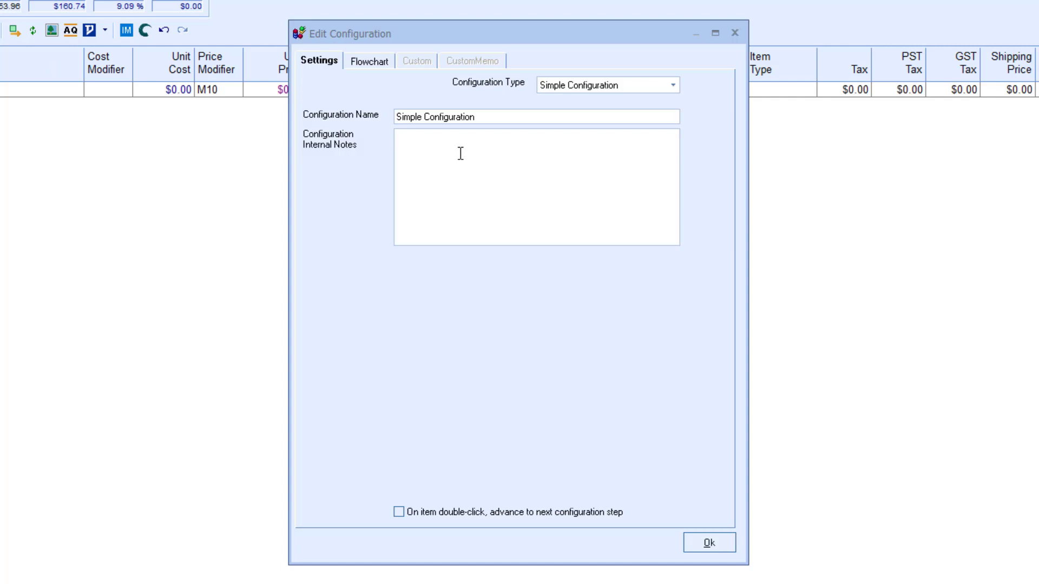
type("No other items can be added to this configuration, unless they are accessories for the items.")
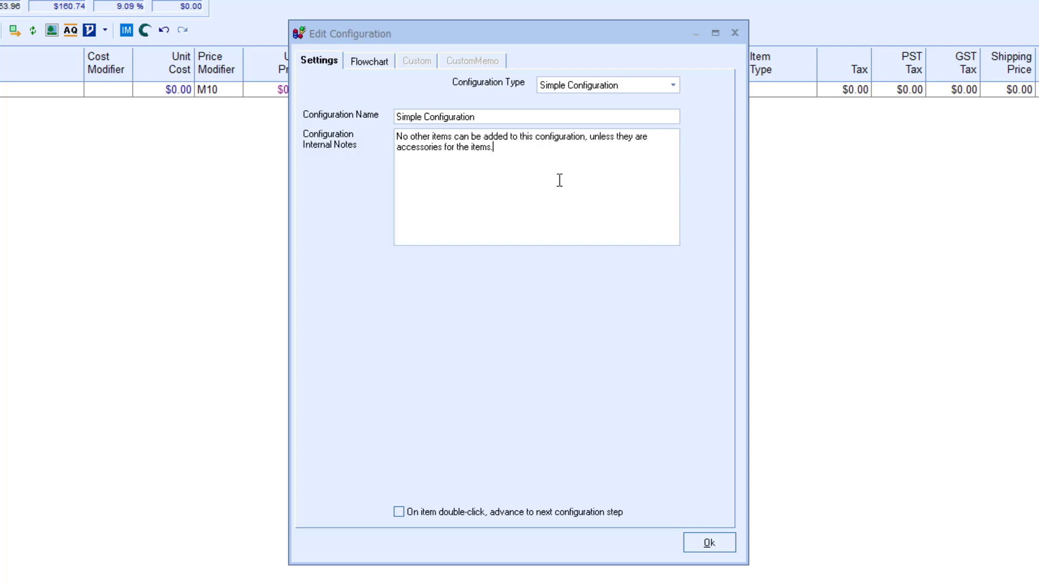
left_click(399, 512)
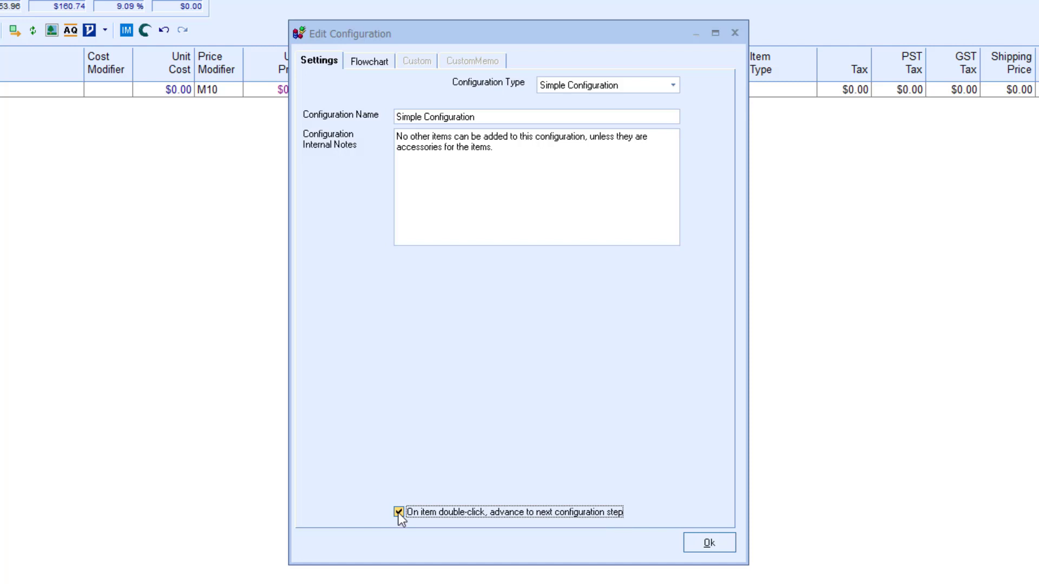
Create a selection container named Monitors in the configuration's flowchart.
left_click(369, 63)
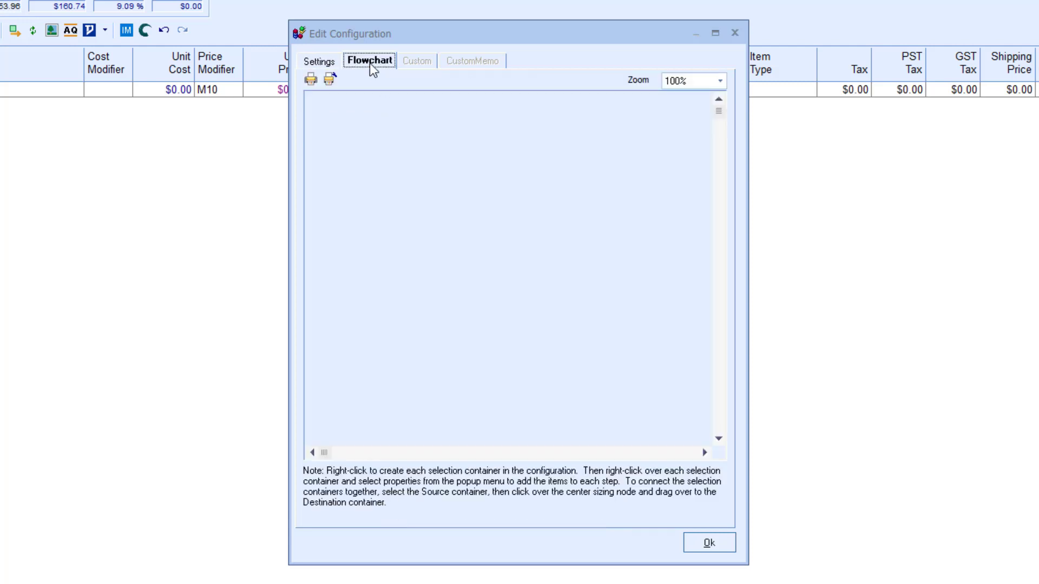
right_click(491, 167)
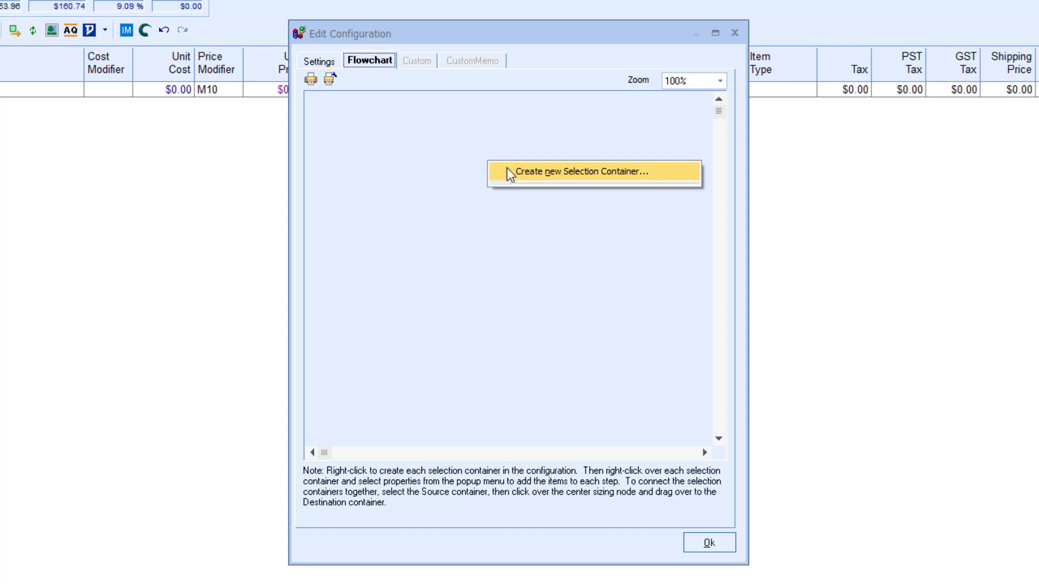
left_click(575, 178)
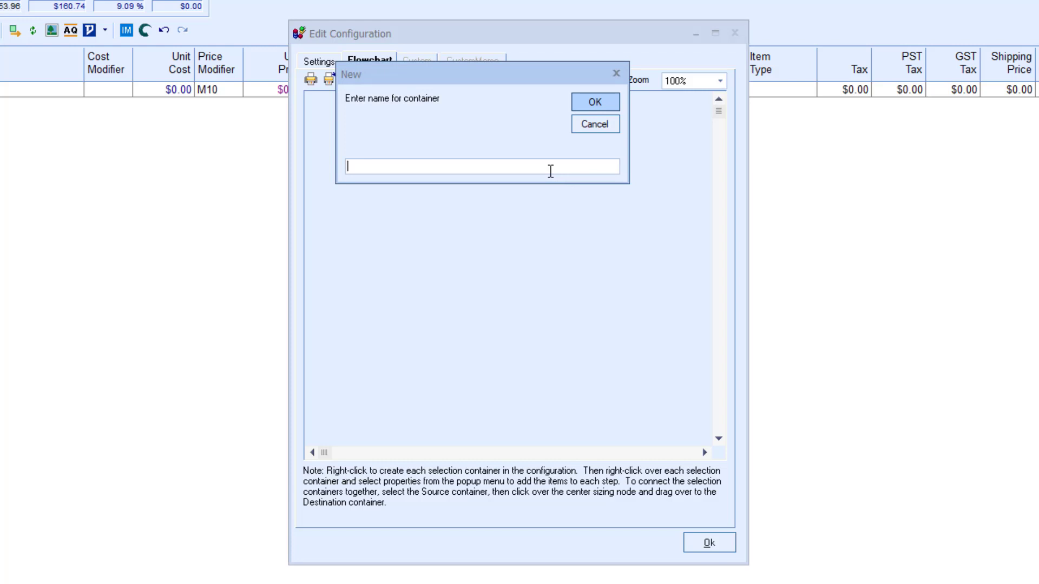
type("Monitors")
left_click(582, 101)
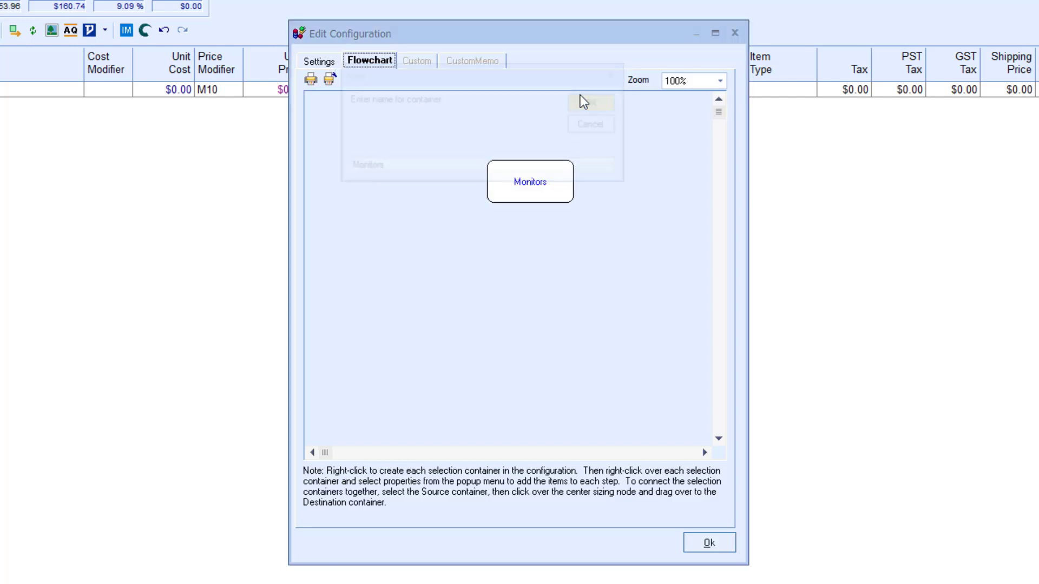
View the properties of the Monitors selection container and close them without making changes.
left_click(522, 179)
right_click(523, 176)
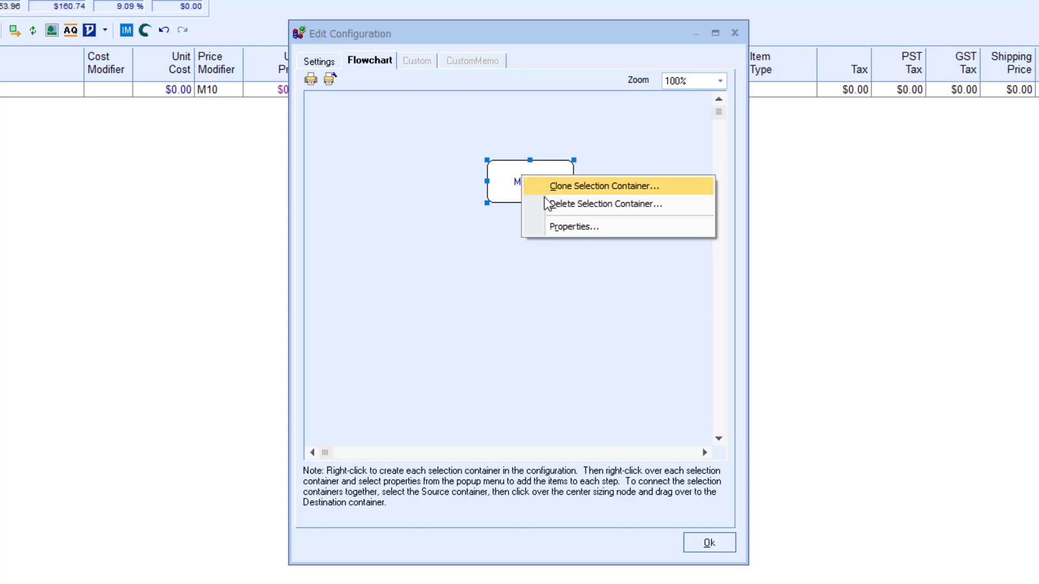
left_click(560, 226)
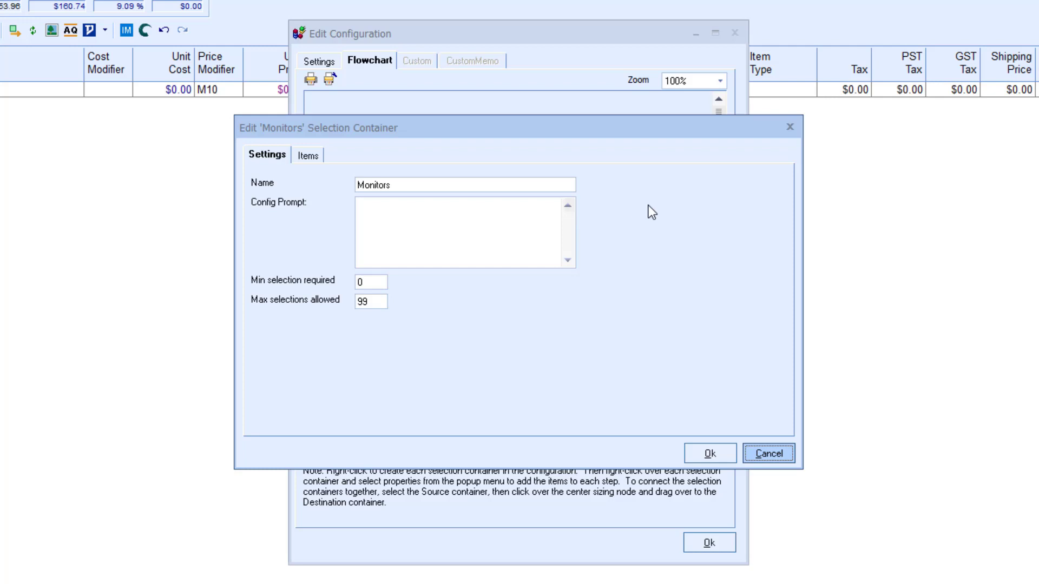
left_click(710, 454)
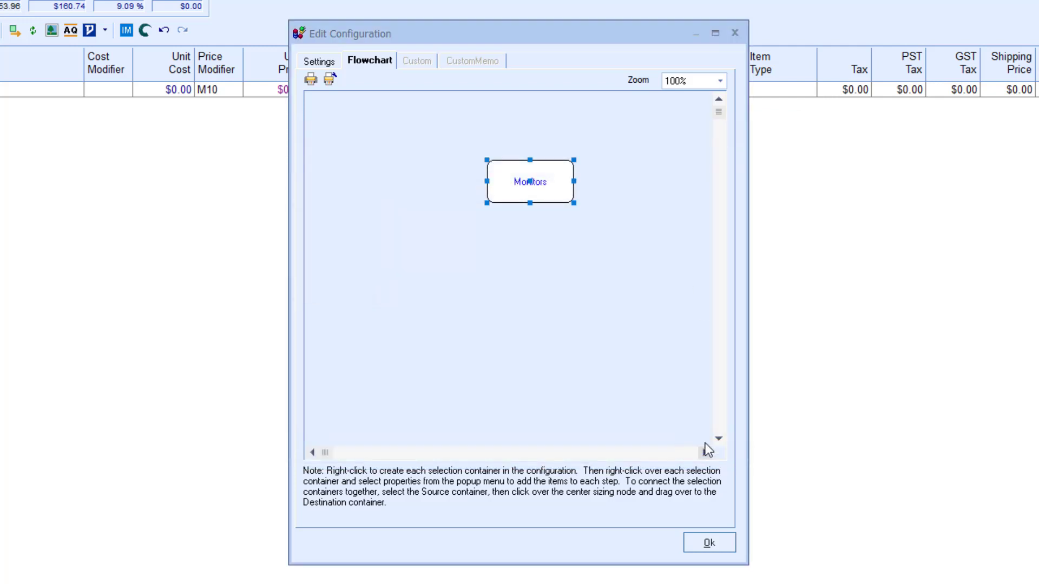
Set the Monitors container's config prompt to "Please select the type of monitor you want for your PC!".
double_click(538, 176)
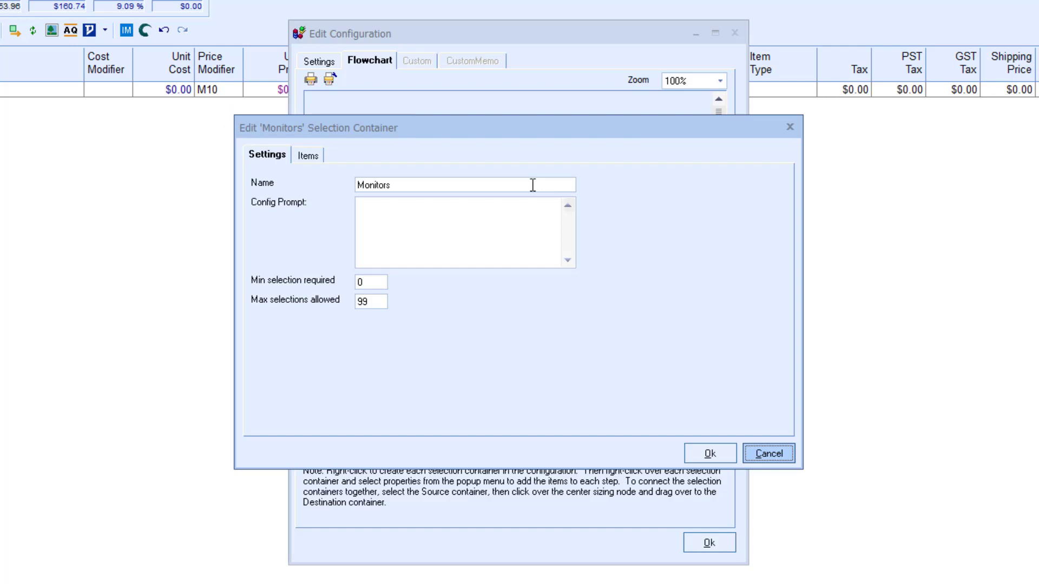
left_click(533, 185)
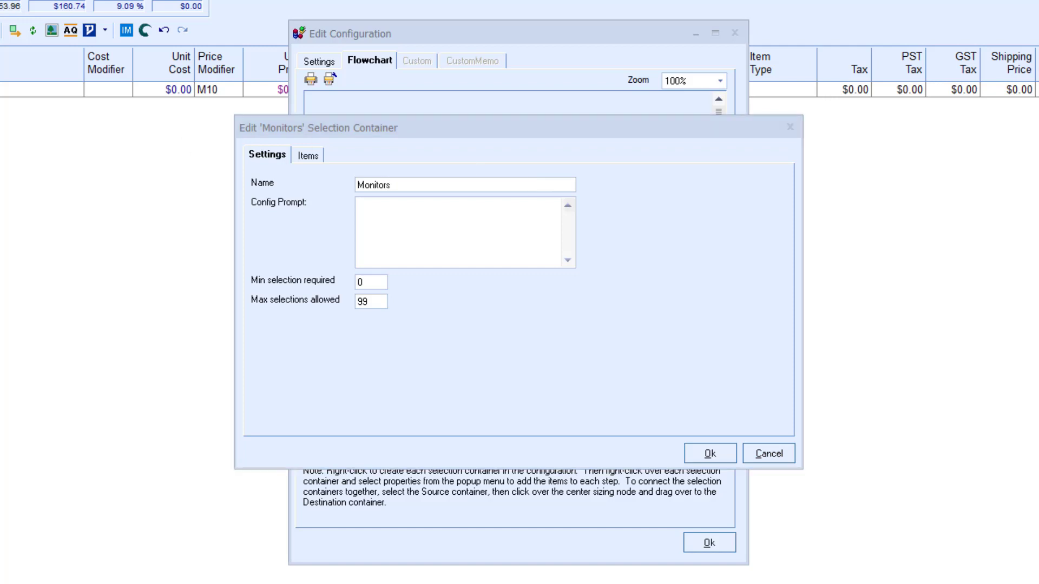
left_click(391, 213)
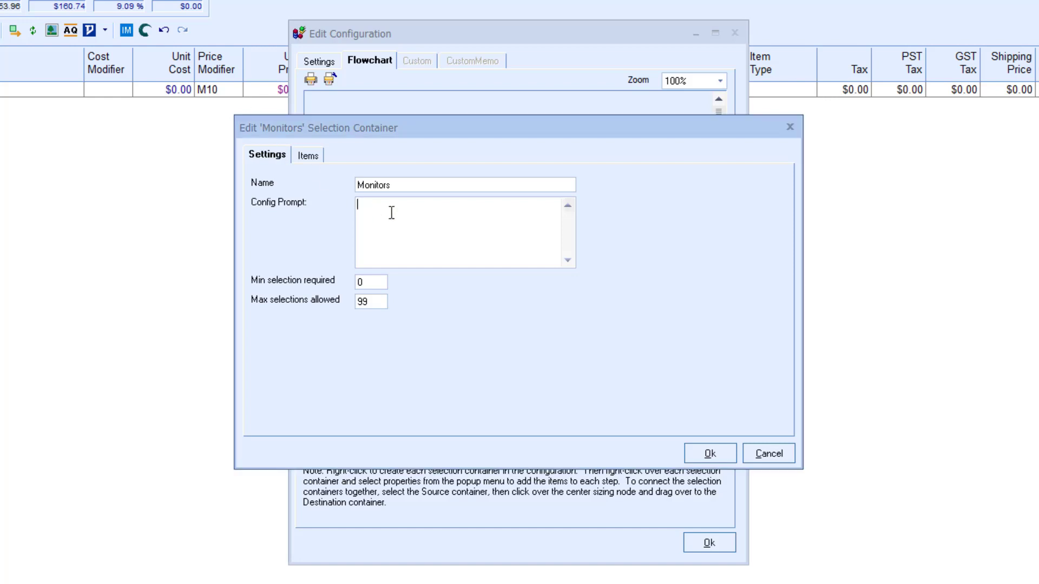
type("Please select the type of monitor you want for your PC")
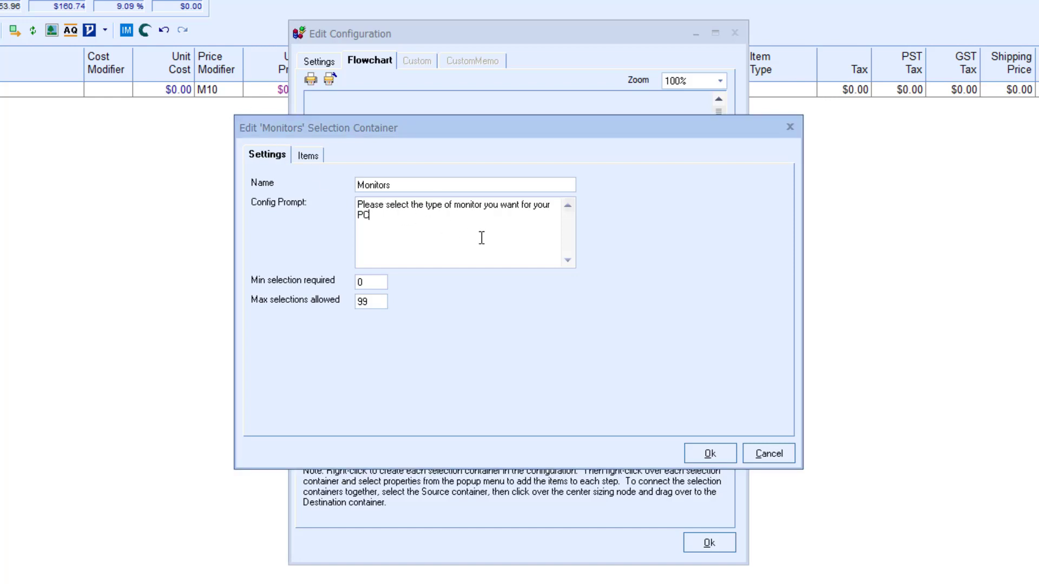
type("!")
Set the Monitors container's minimum selection required to 1 and maximum selections allowed to 6.
left_click(377, 282)
key("BackSpace")
type("1")
left_click_drag(369, 301, 356, 301)
key("BackSpace")
type("6")
Search Etilize for alienware and add the AW2521H 25" monitor as an item of the Monitors container with its default item settings.
left_click(307, 156)
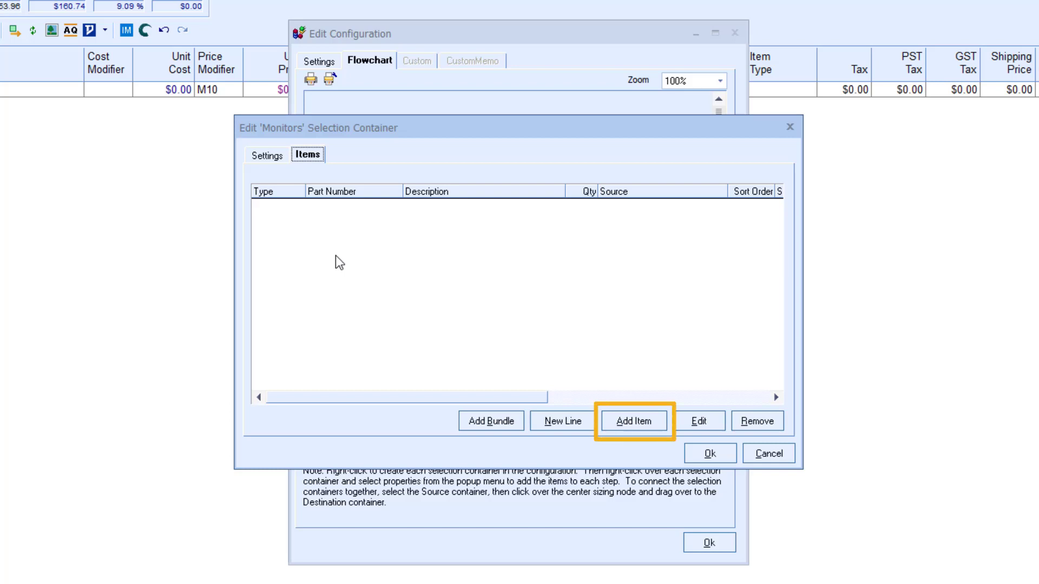
left_click(630, 422)
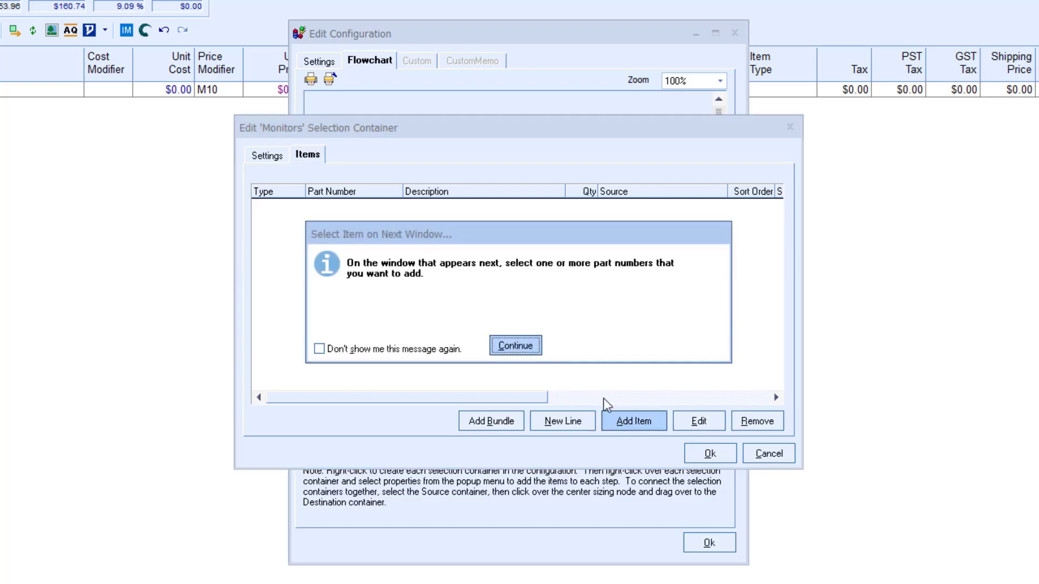
left_click(516, 345)
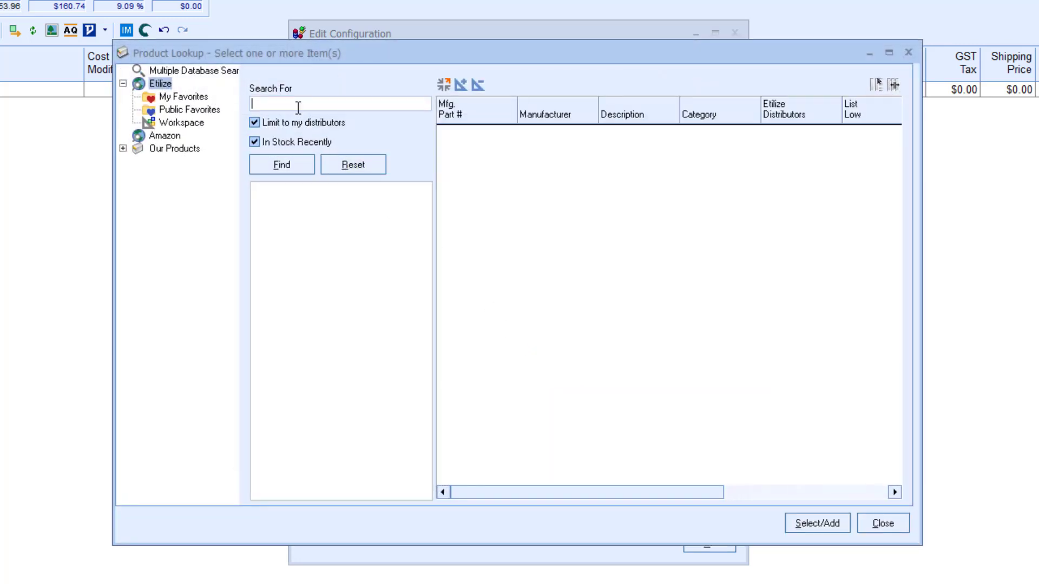
type("alienware")
key("Return")
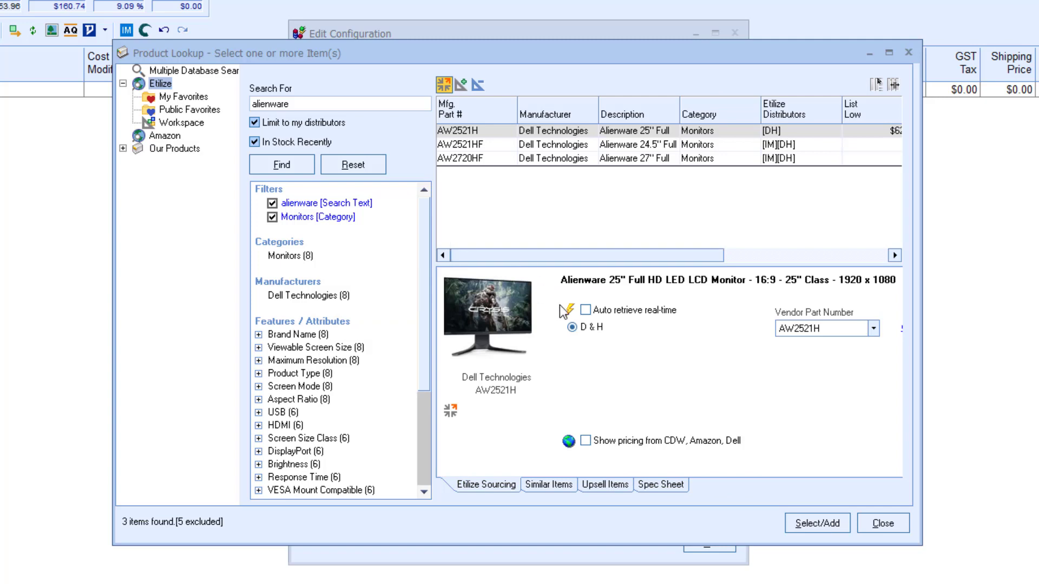
left_click(839, 529)
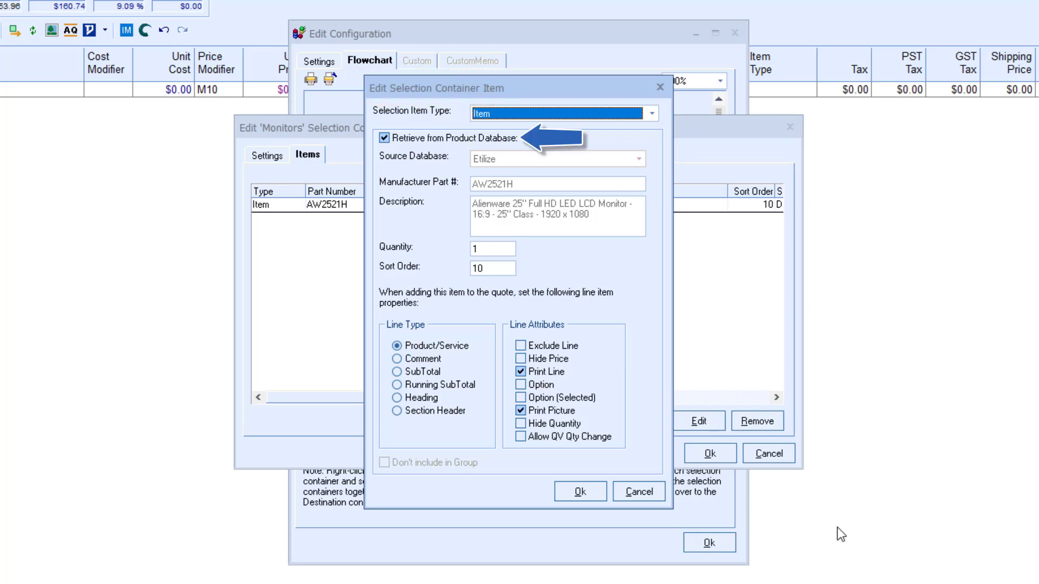
left_click(570, 492)
Start adding another item to the Monitors container by searching Etilize for msi.
left_click(626, 425)
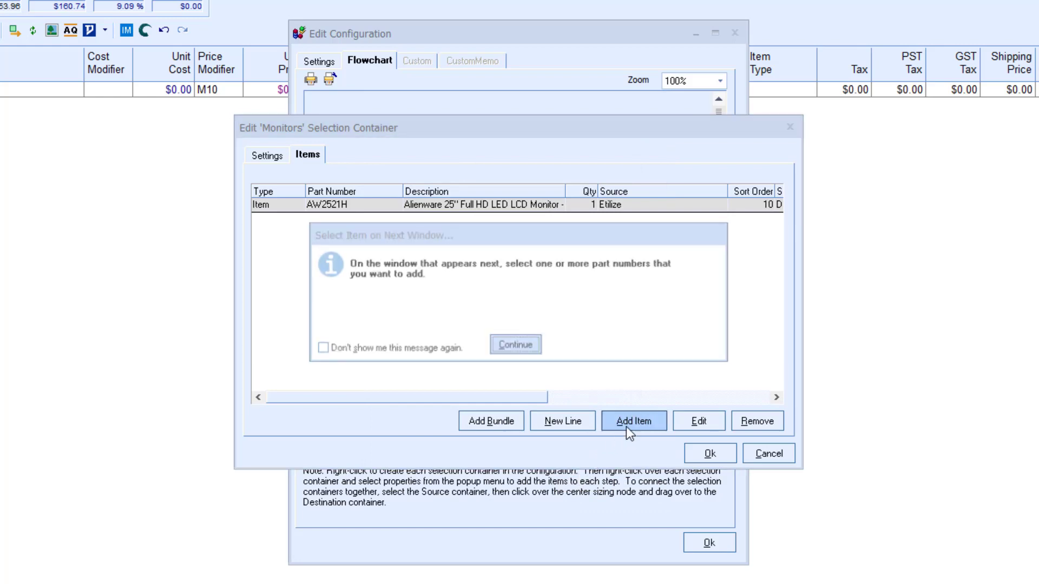
left_click(515, 346)
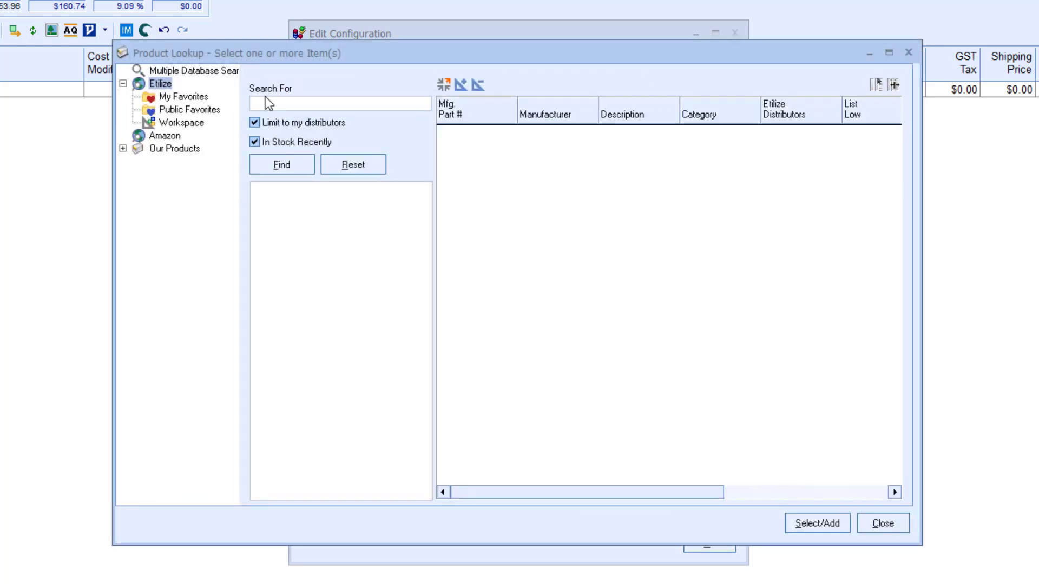
type("msi")
key("Return")
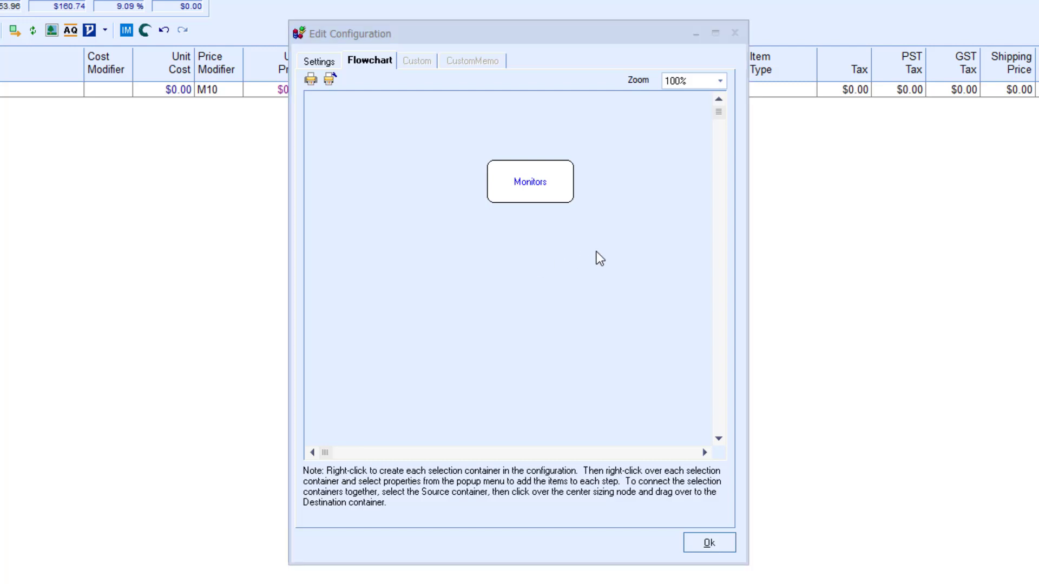
Create a selection container named Towers in the flowchart and place it directly below the Monitors container.
right_click(652, 249)
left_click(690, 260)
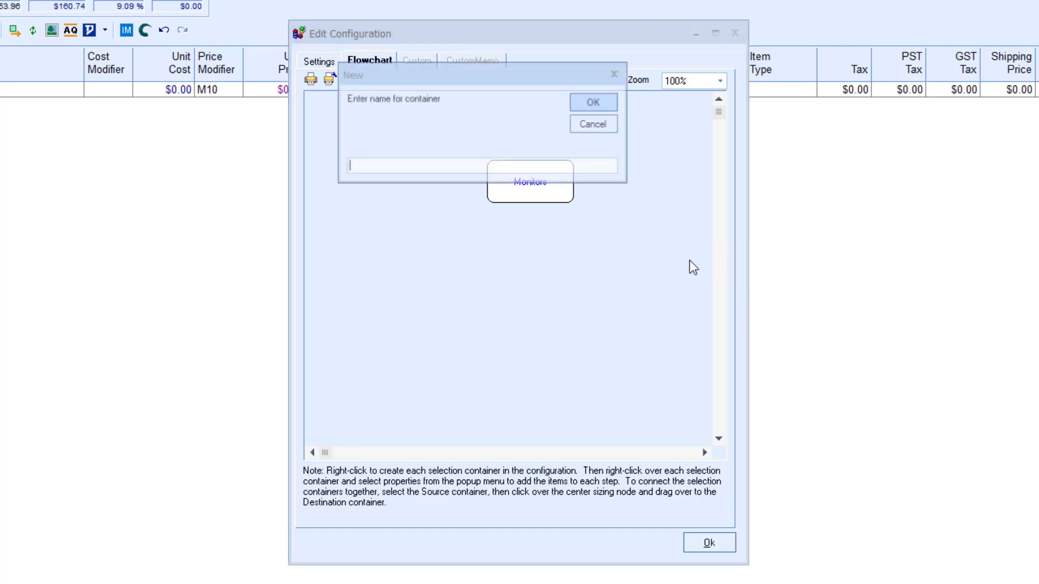
type("To")
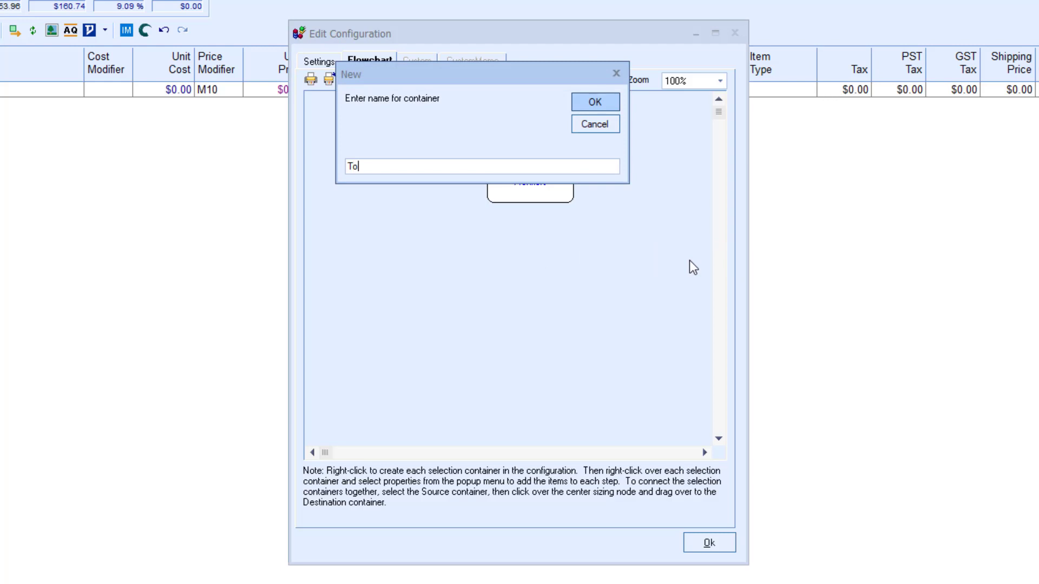
type("wers")
key("Return")
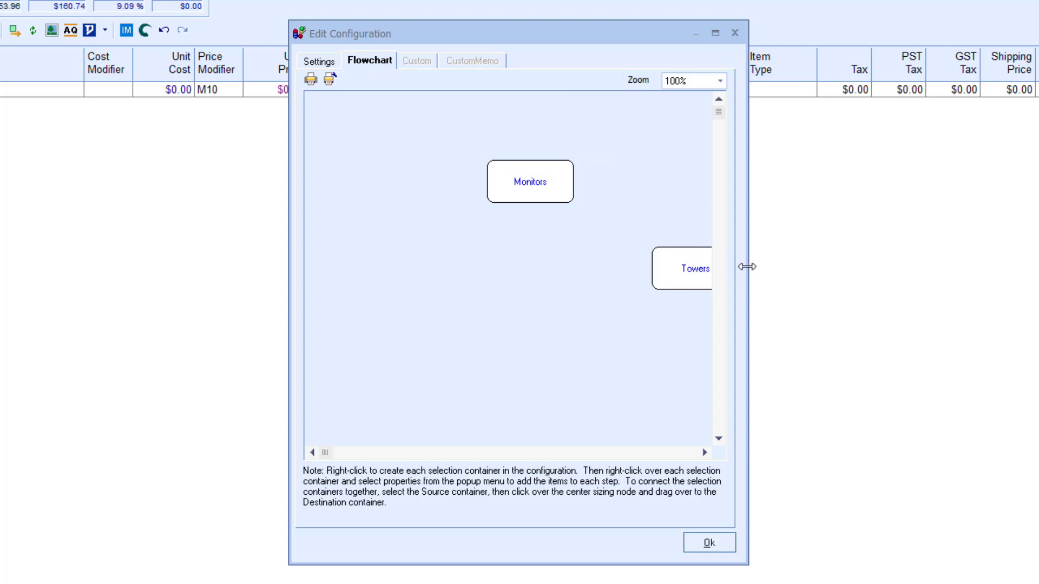
left_click_drag(748, 265, 836, 265)
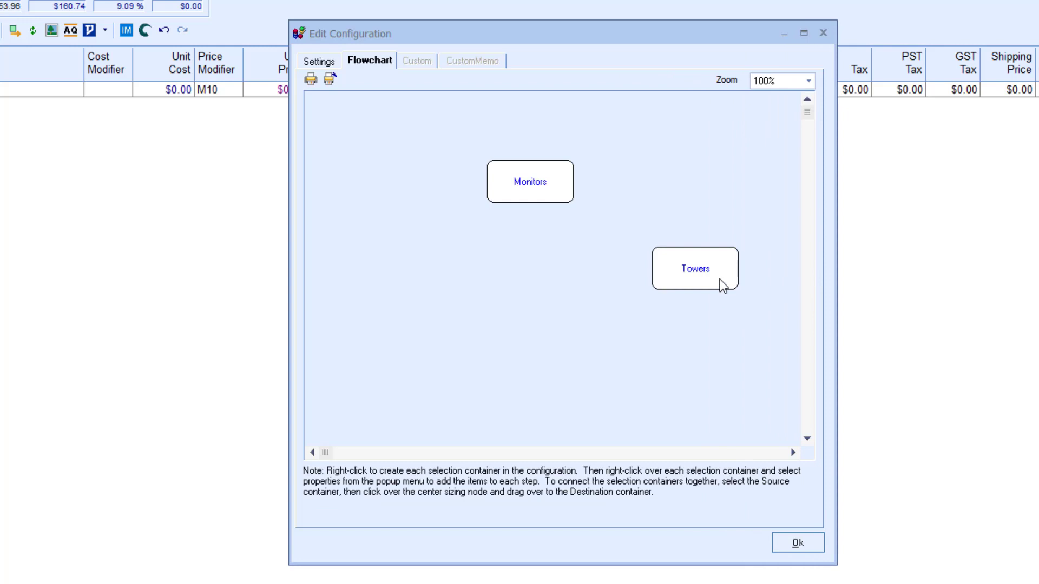
left_click_drag(720, 279, 557, 264)
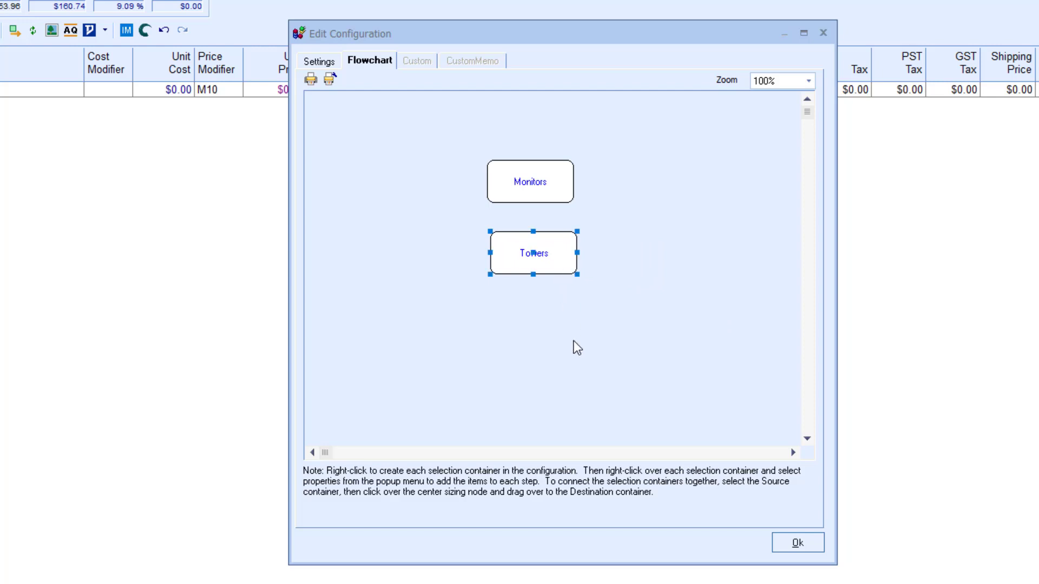
Set the Towers container's minimum selection required to 1 and maximum selections allowed to 1.
double_click(547, 252)
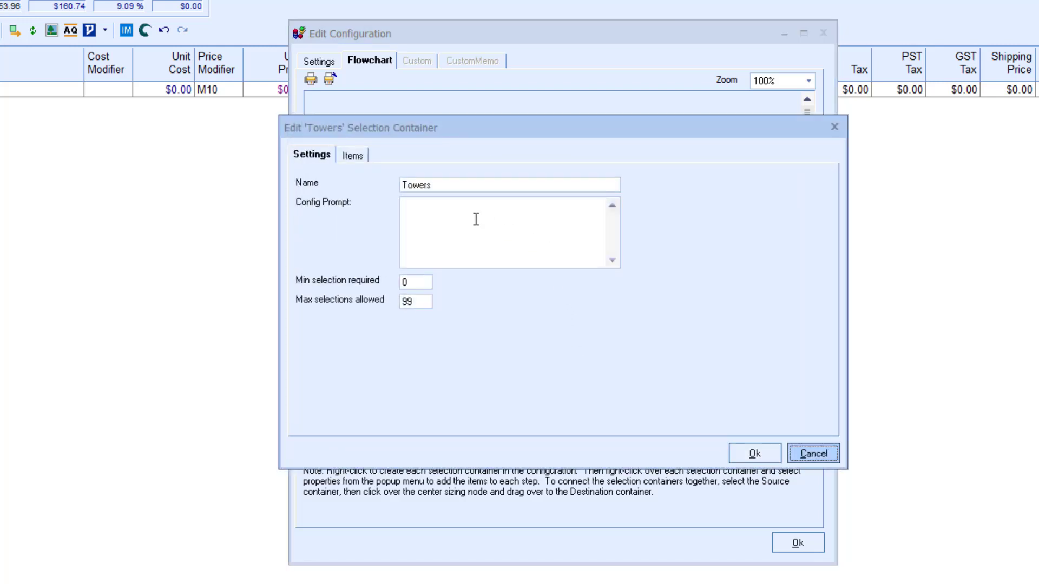
left_click(478, 185)
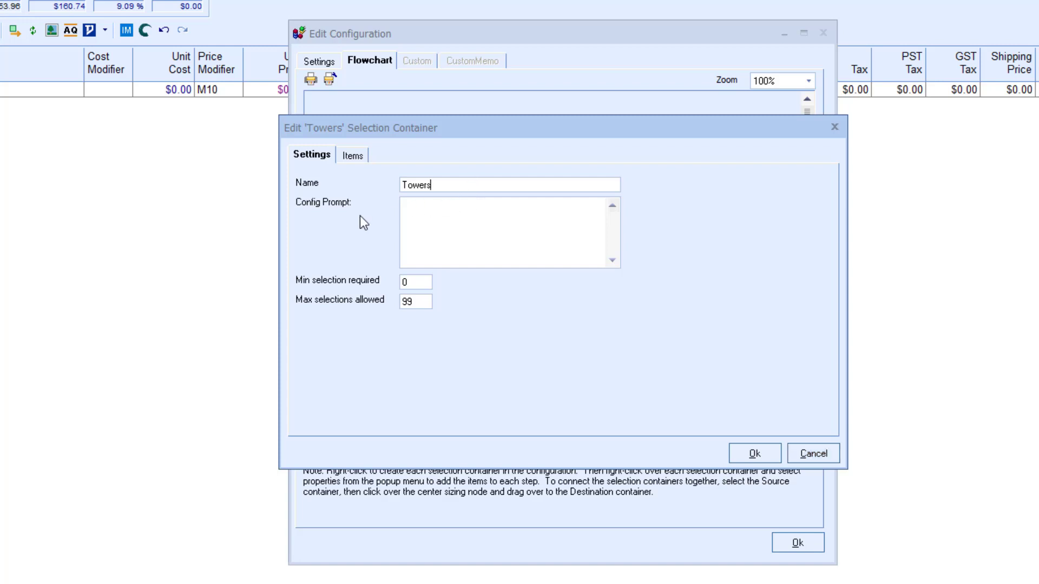
left_click(415, 282)
type("1")
left_click_drag(427, 307, 375, 299)
type("1")
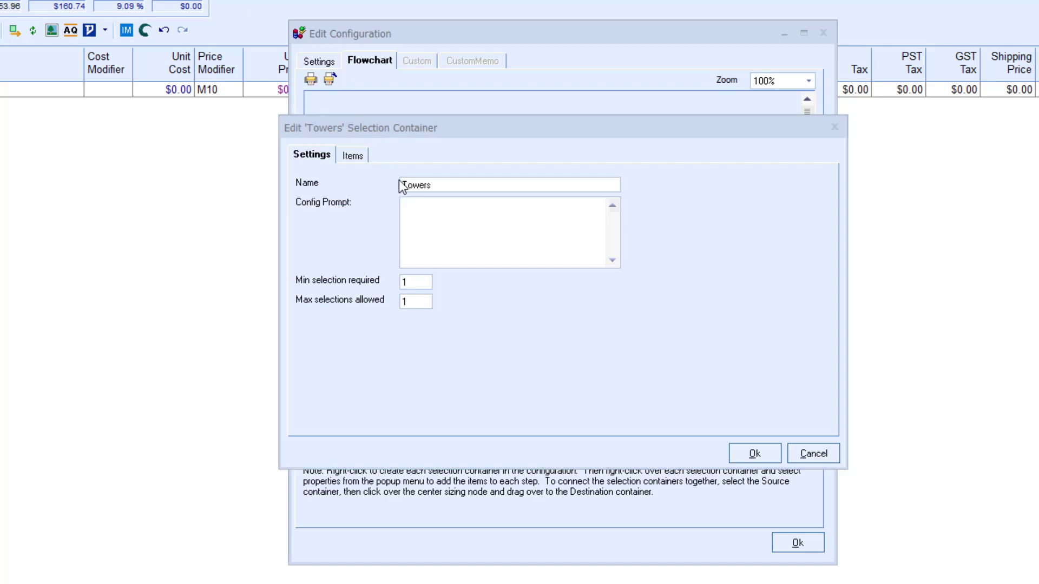
Set the Towers container's config prompt to "Please select one desktop computer tower for your PC!" and save the container.
left_click(448, 223)
type("Please select one desktop computer tower for your PC")
type("!")
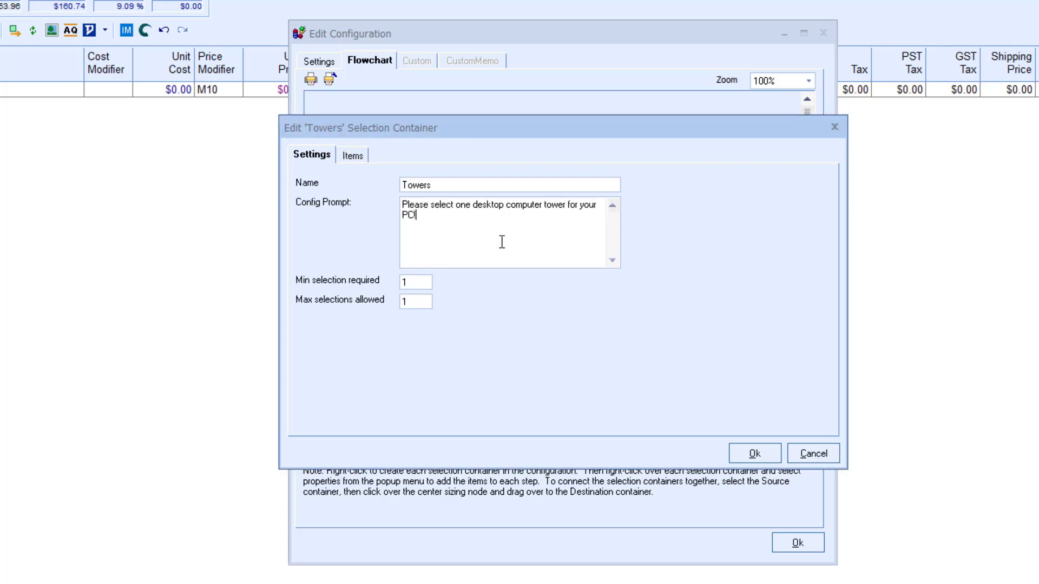
left_click(352, 156)
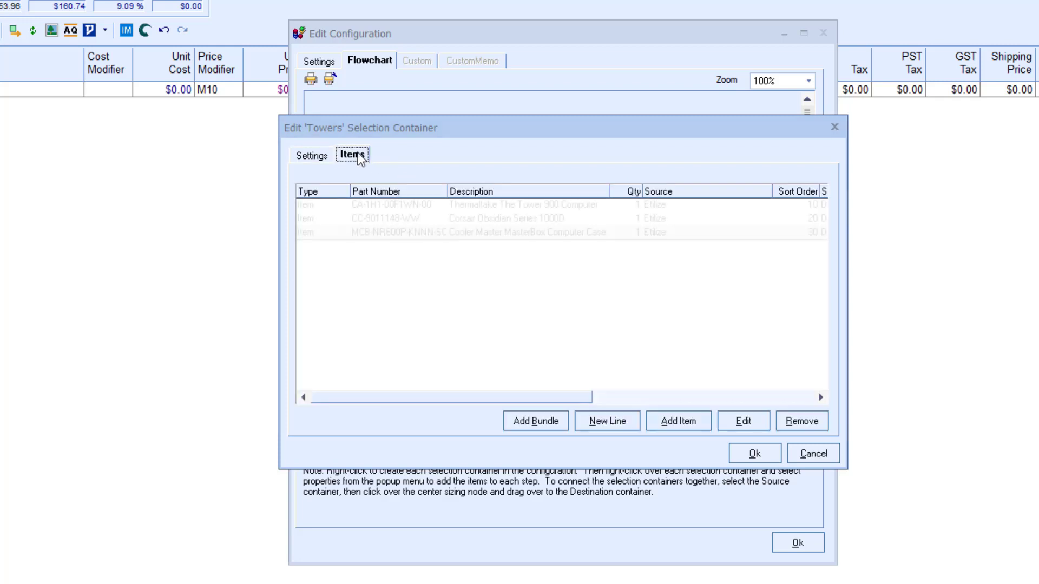
left_click(764, 448)
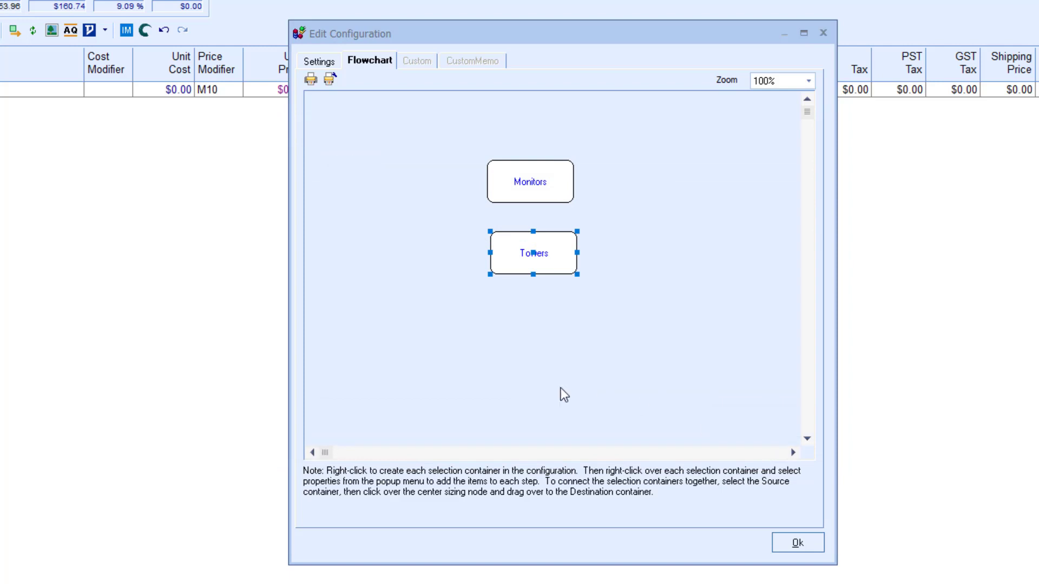
Create a selection container named Accessories and align it below the Towers container in the flowchart.
left_click(534, 318)
right_click(534, 318)
left_click(543, 325)
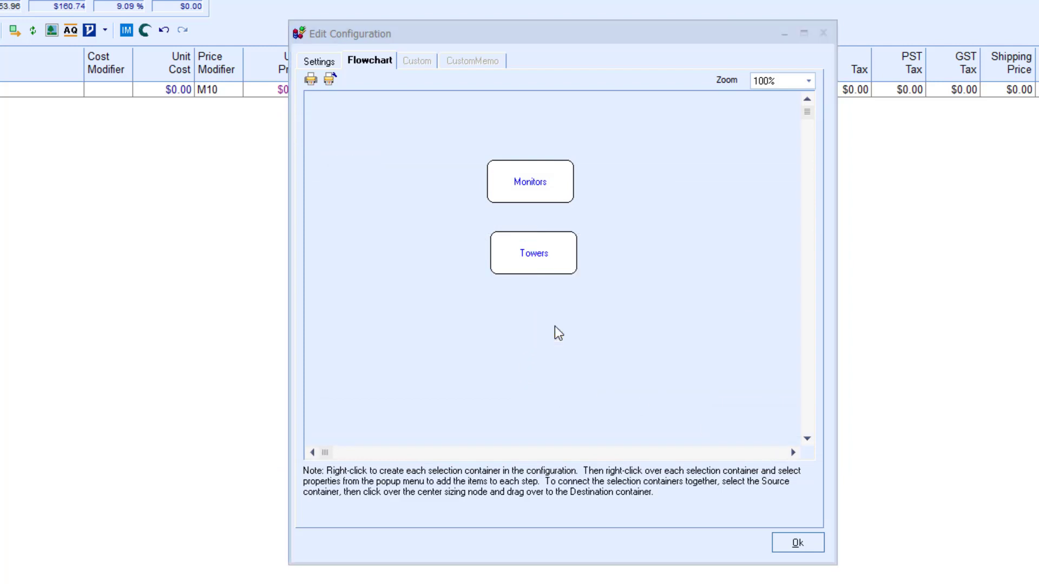
type("Accessories")
left_click(594, 98)
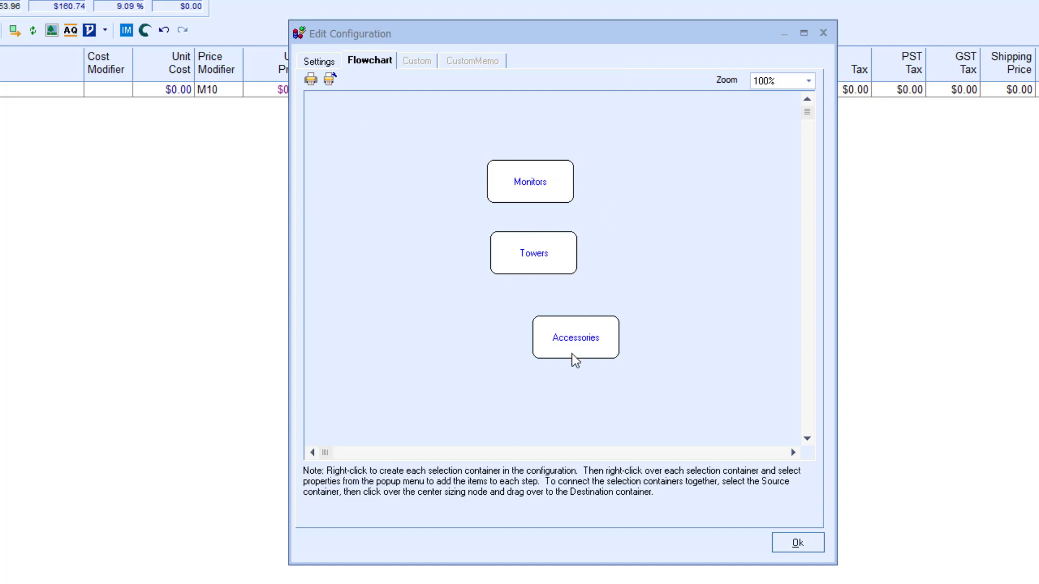
left_click_drag(575, 342, 535, 341)
Set the Accessories container's config prompt to "Please select any accessories needed for the PC." with "This is not a required step." on a second line.
double_click(534, 341)
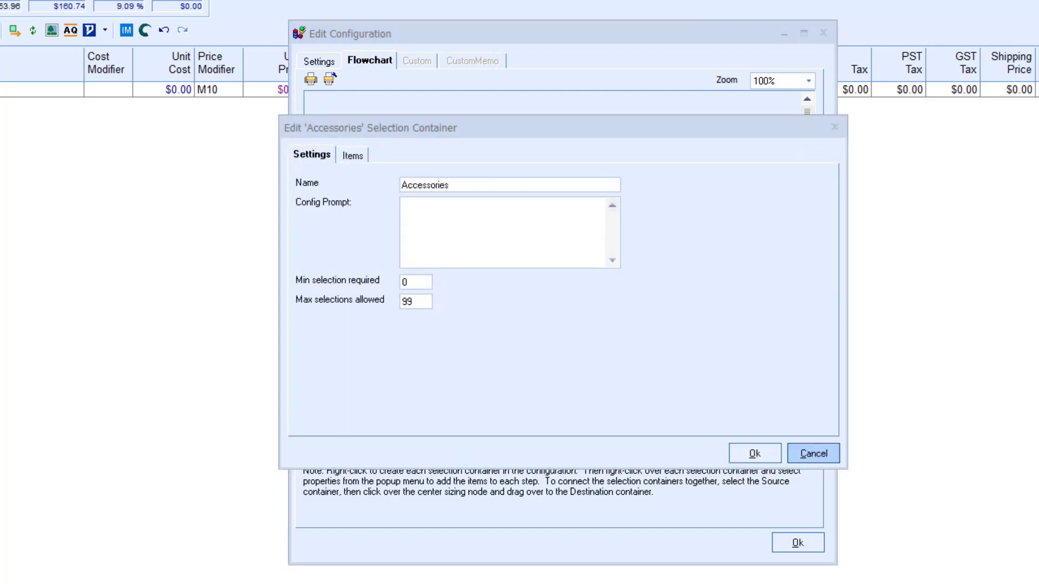
left_click(466, 257)
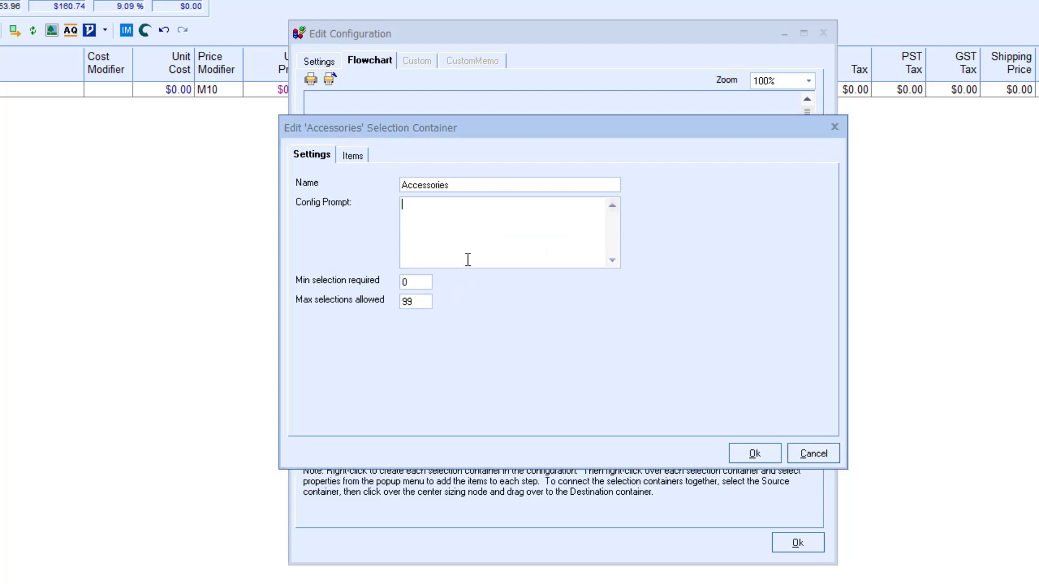
type("Please select any accessories needed for the PC.\\nThis is not a required step.")
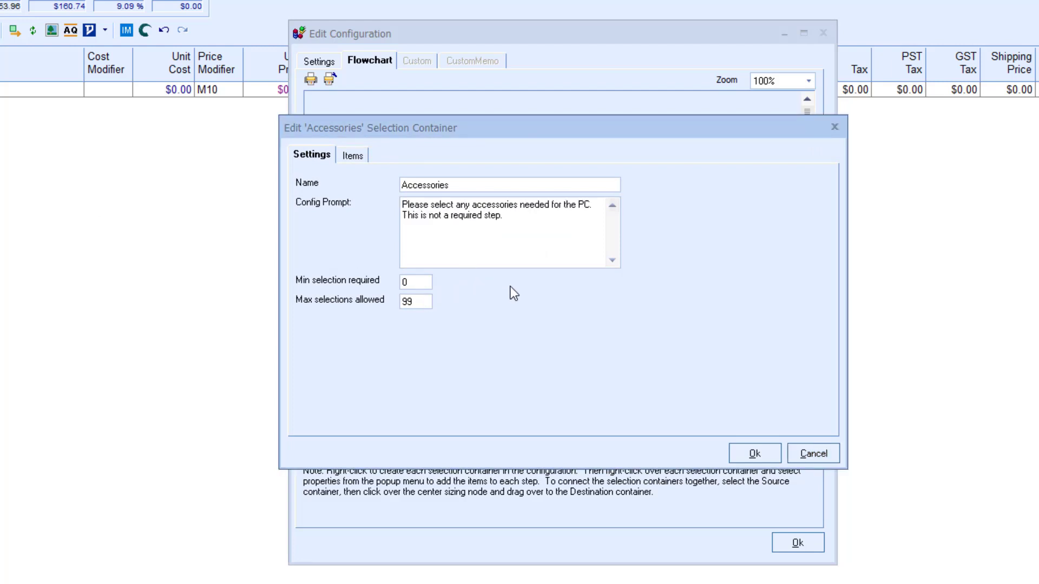
Keep the Accessories container's minimum selection required at 0 and set its maximum selections allowed to 10.
left_click(421, 283)
double_click(421, 283)
key("Tab")
type("10")
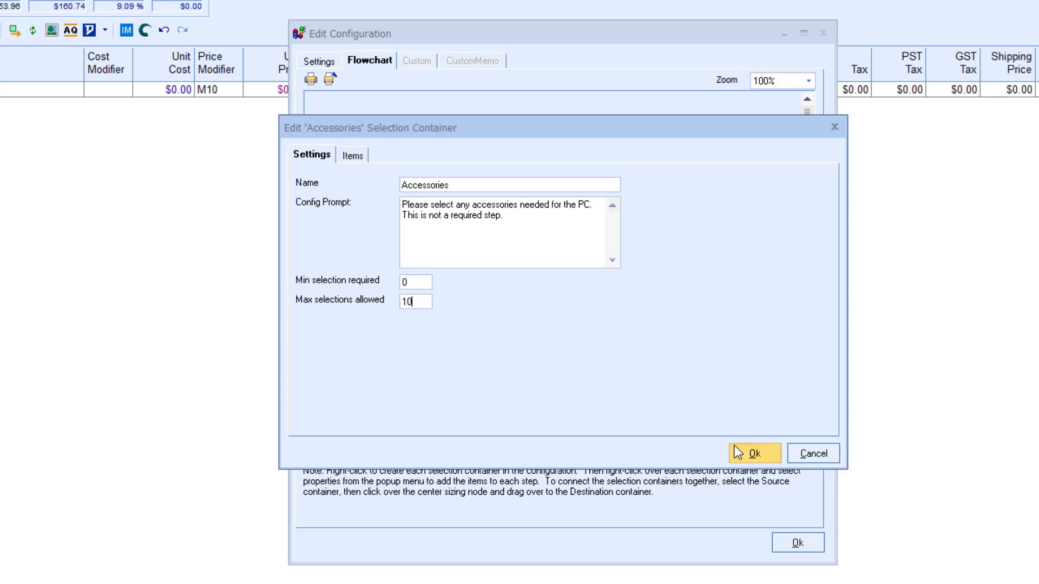
Search Etilize for keyboard, add G80-3494LWCEU-0, 4Y40T11813 and 98121 to the Accessories container with default item settings, and save the container.
left_click(352, 160)
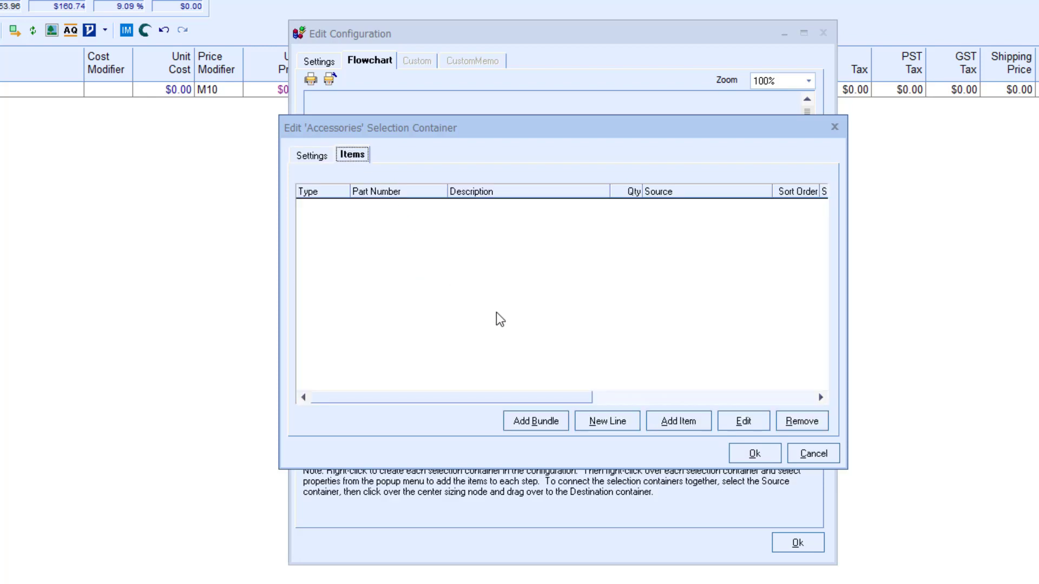
left_click(679, 421)
left_click(558, 280)
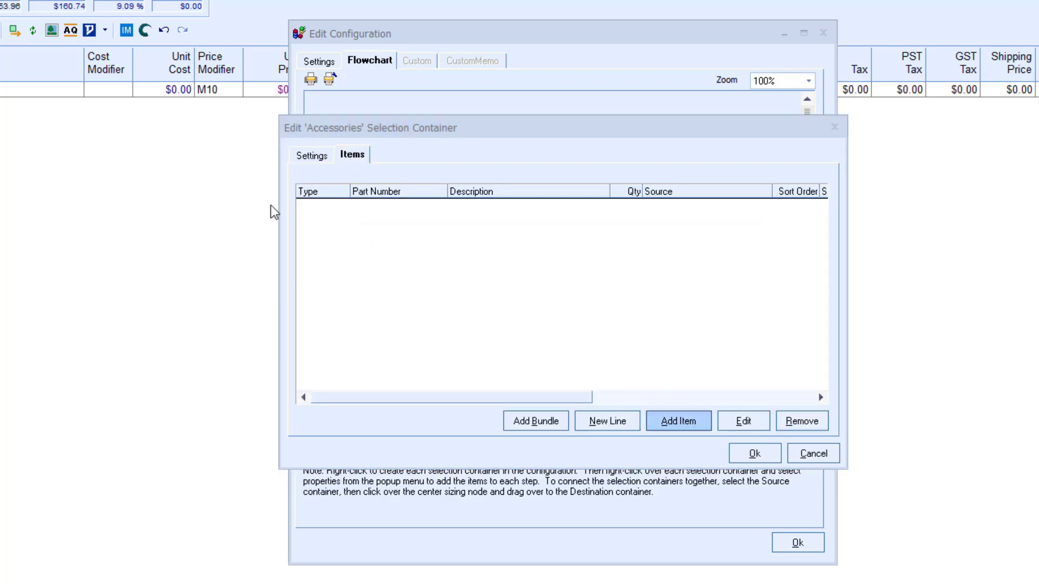
type("keyboard")
key("Return")
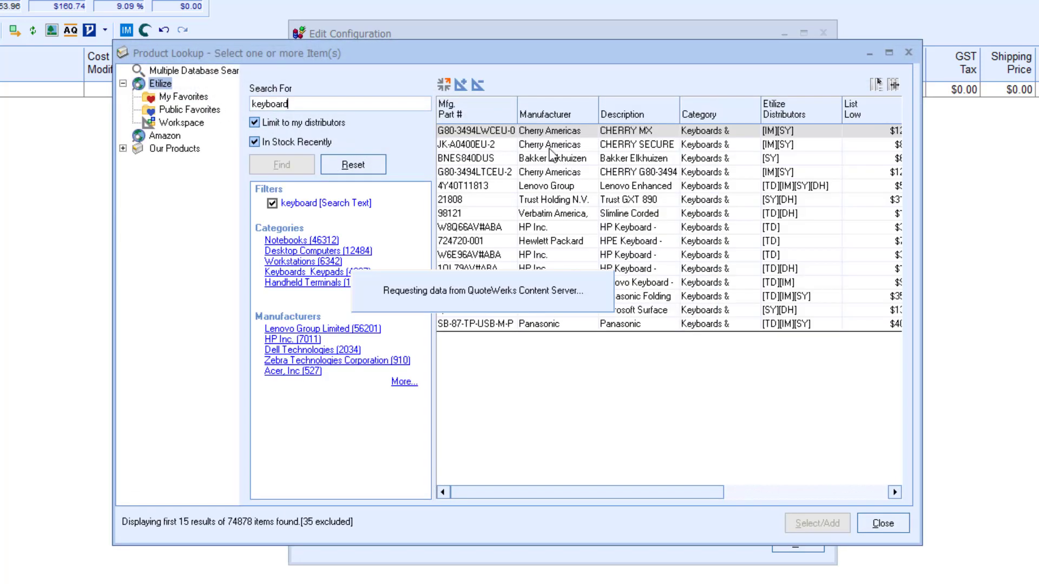
left_click(535, 214, "ctrl")
left_click(541, 187, "ctrl")
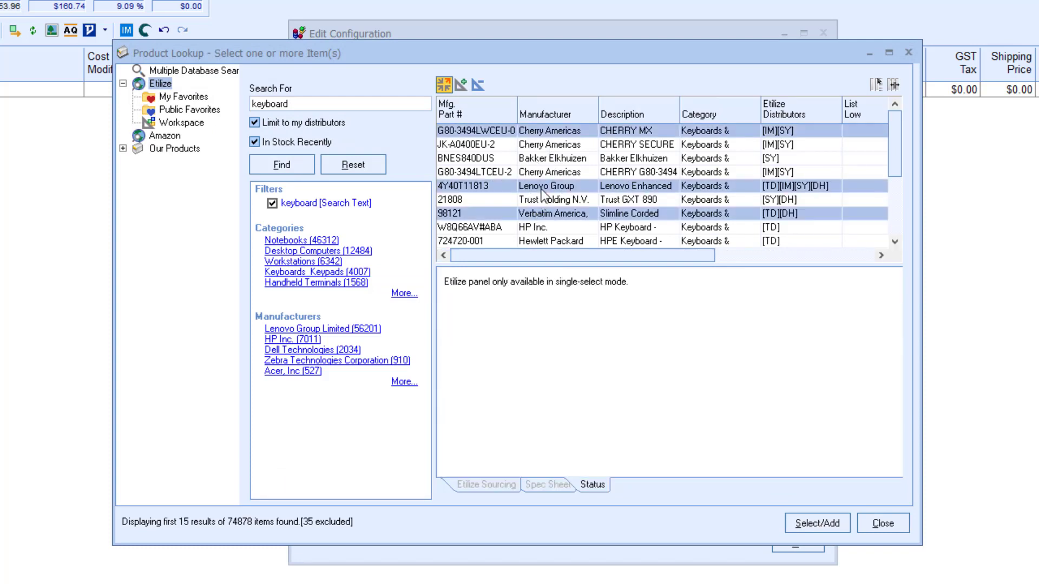
left_click(817, 524)
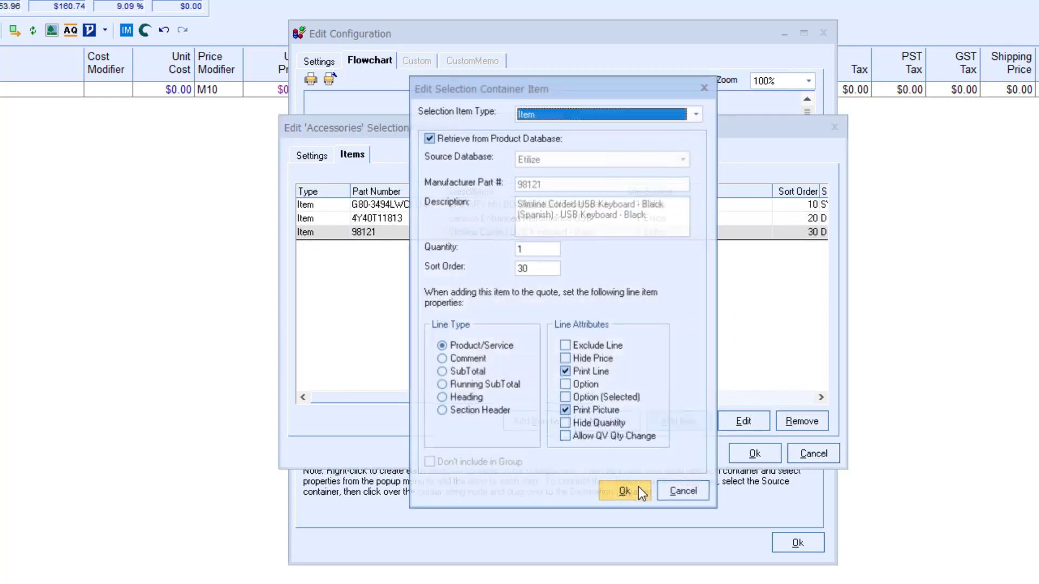
left_click(625, 491)
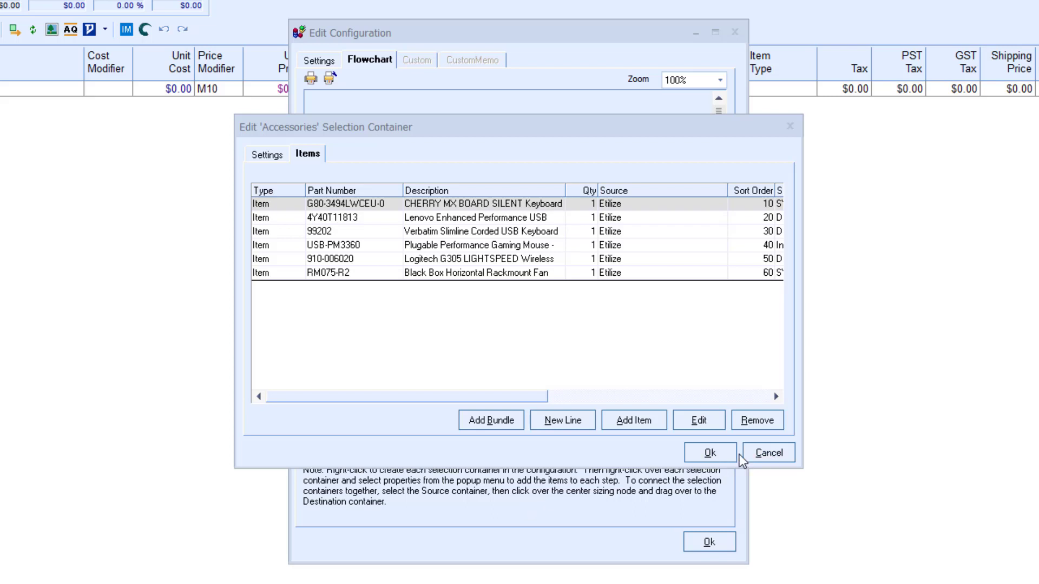
left_click(712, 453)
Connect the Monitors container to the Towers container using the (Default Branch) option.
left_click(538, 185)
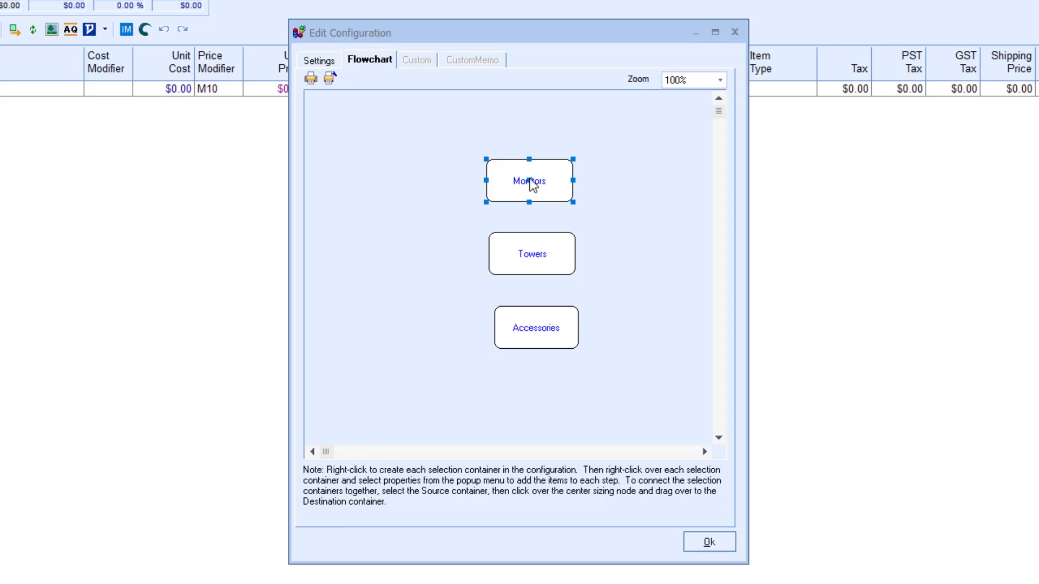
left_click_drag(530, 180, 532, 250)
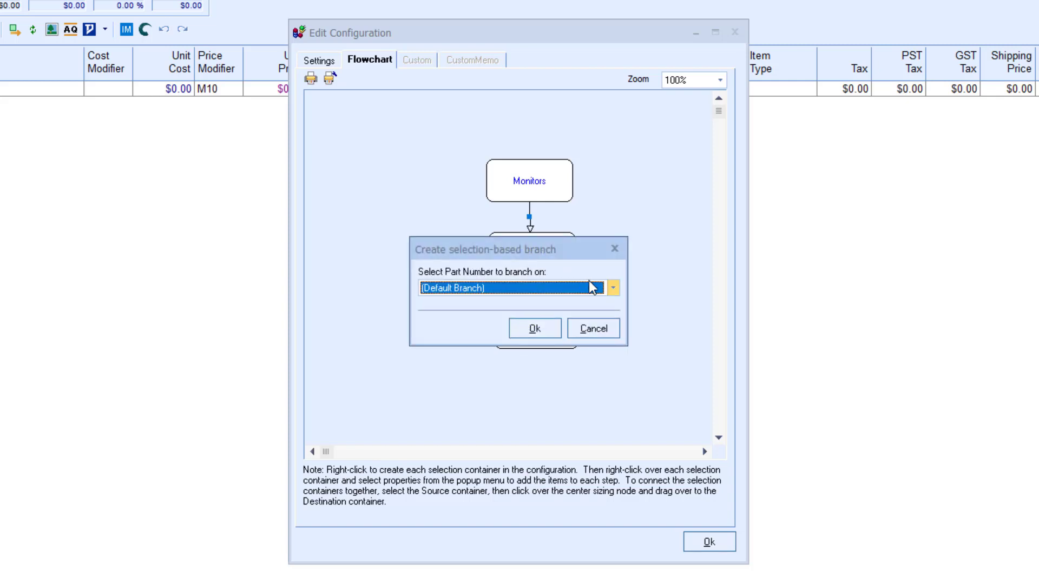
left_click(612, 289)
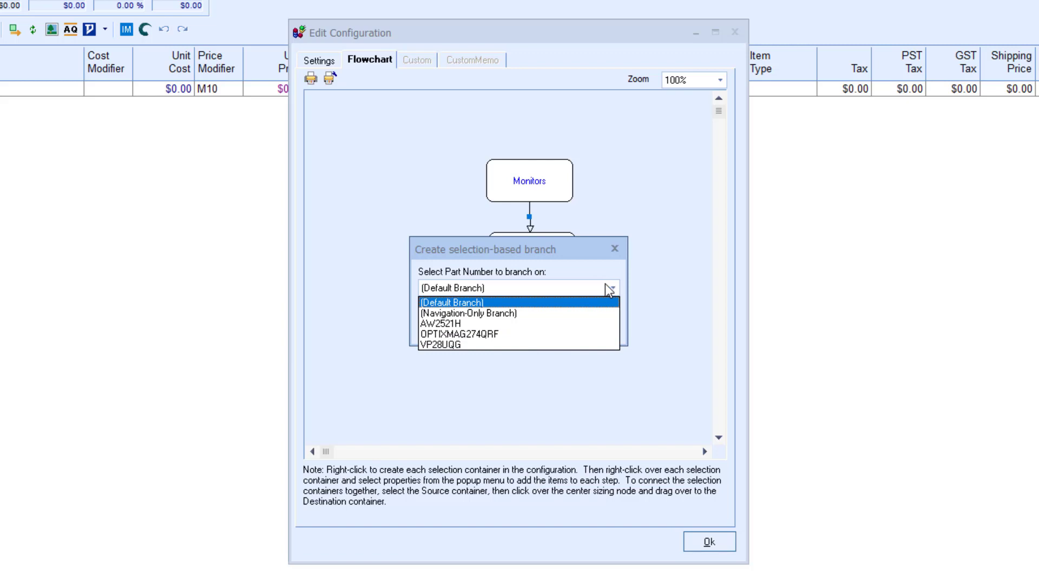
left_click(550, 303)
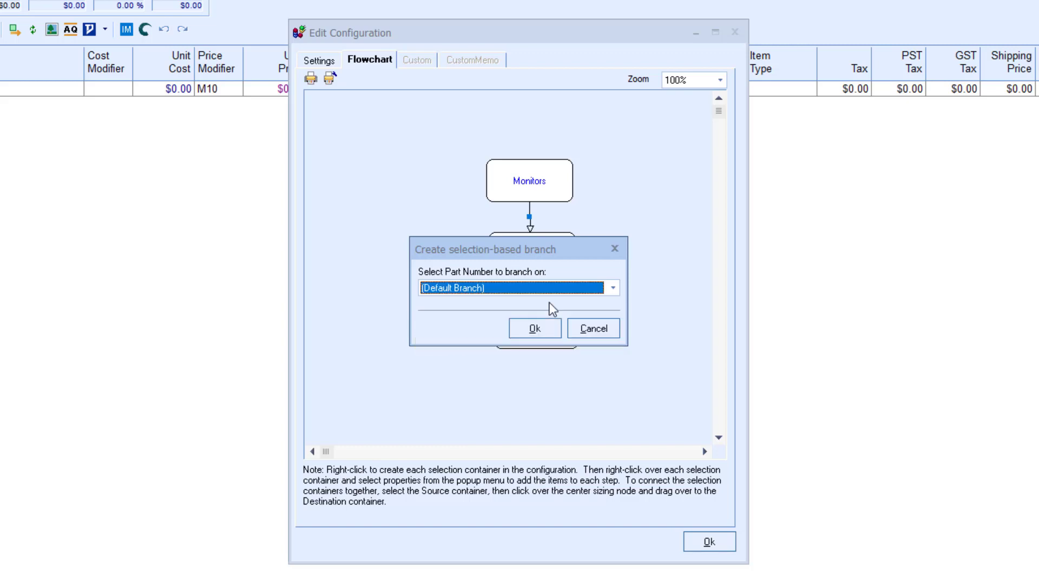
left_click(535, 328)
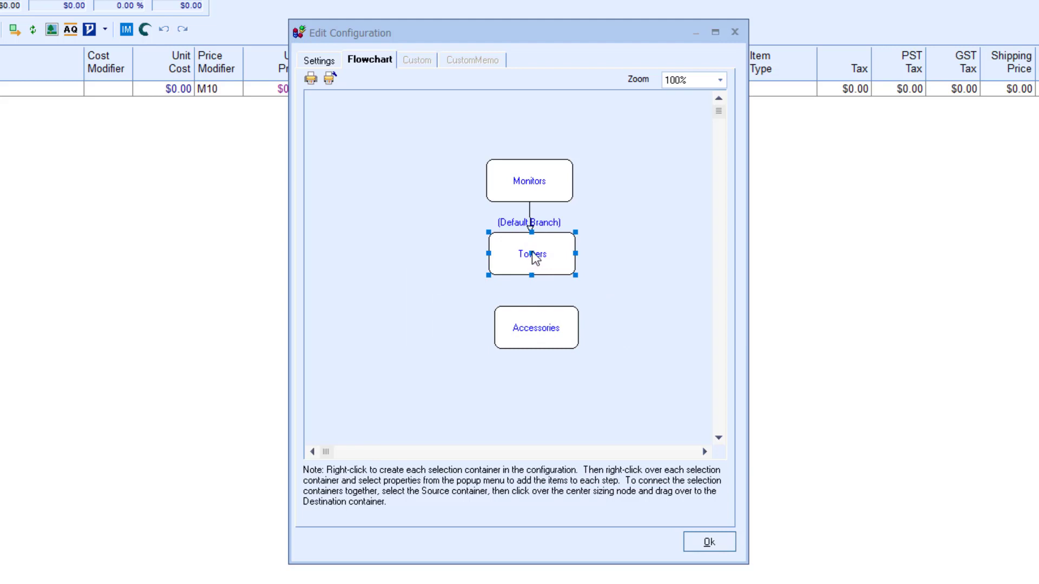
Connect the Towers container to the Accessories container with the (Default Branch) option and save the configuration.
left_click_drag(532, 253, 534, 328)
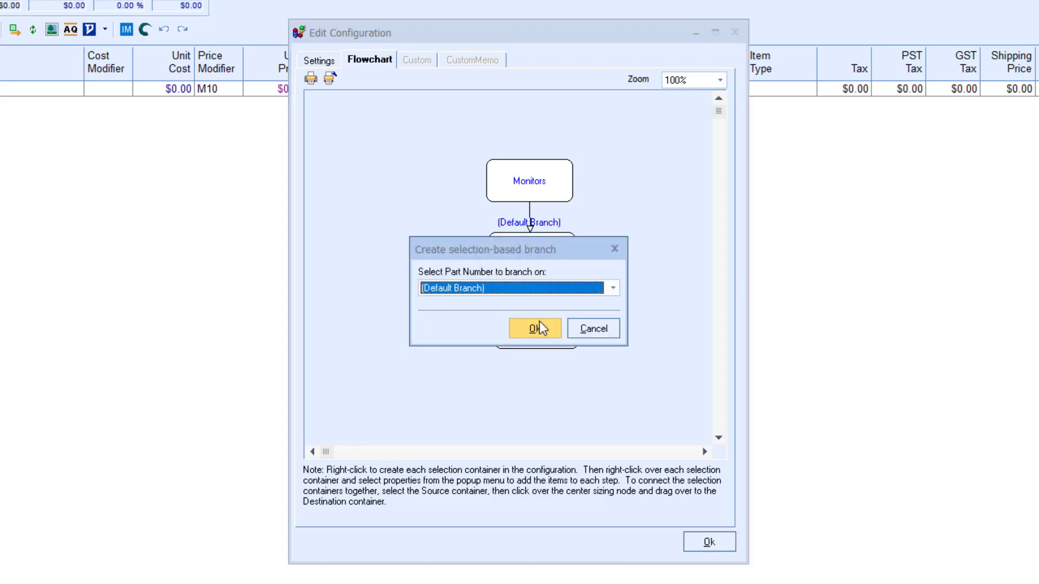
left_click(535, 328)
left_click(722, 548)
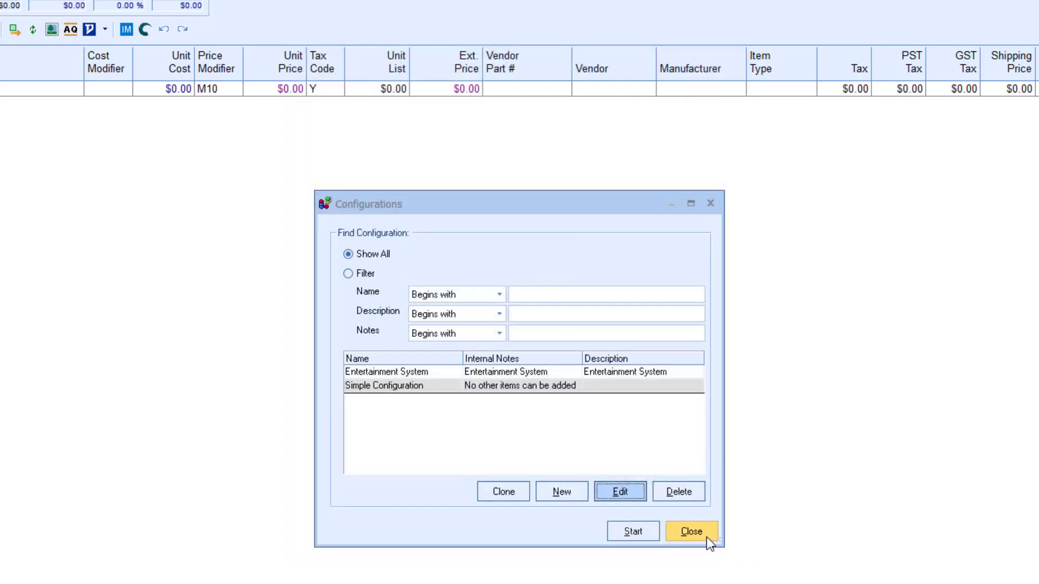
Start the Simple Configuration, add the AW2521H monitor three times in the Monitors step, and advance to the Towers step.
left_click(387, 387)
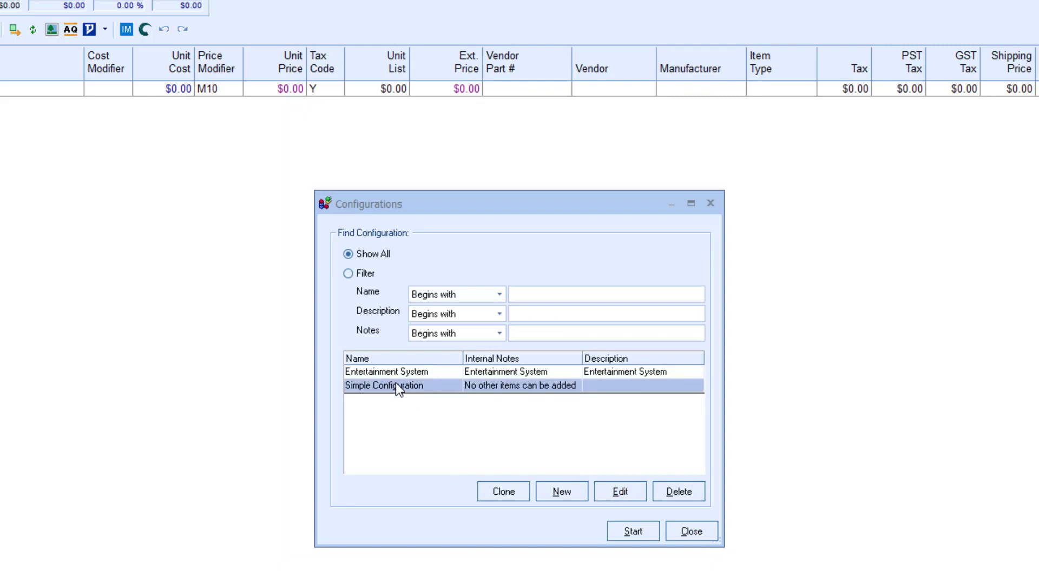
left_click(641, 530)
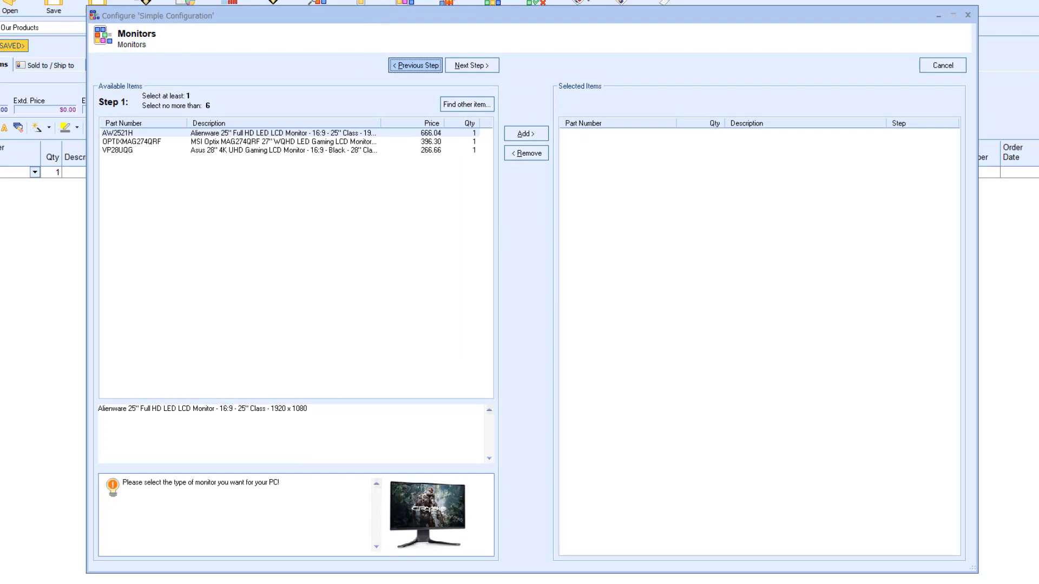
double_click(245, 136)
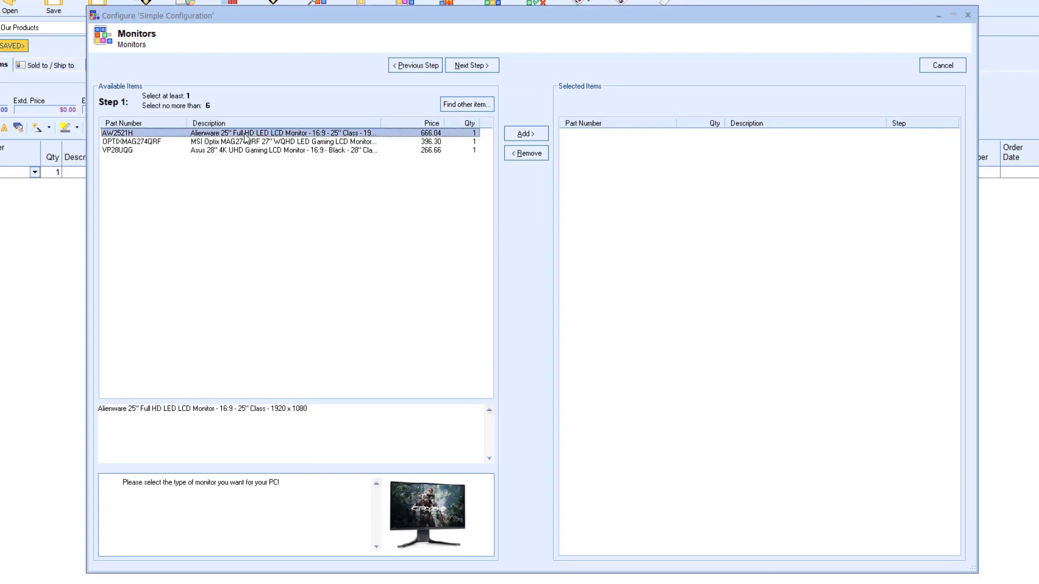
double_click(245, 136)
double_click(245, 136)
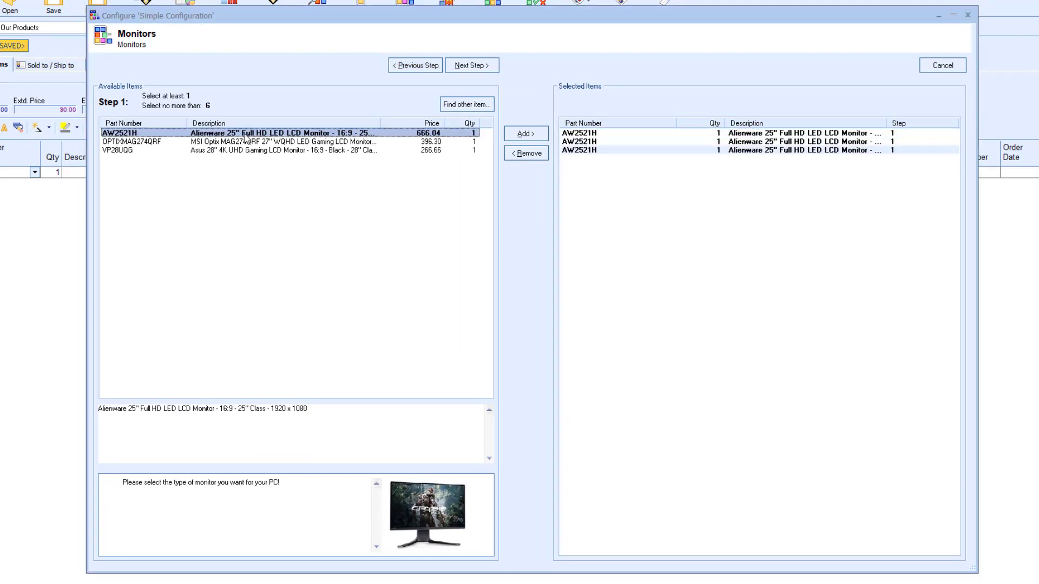
left_click(468, 65)
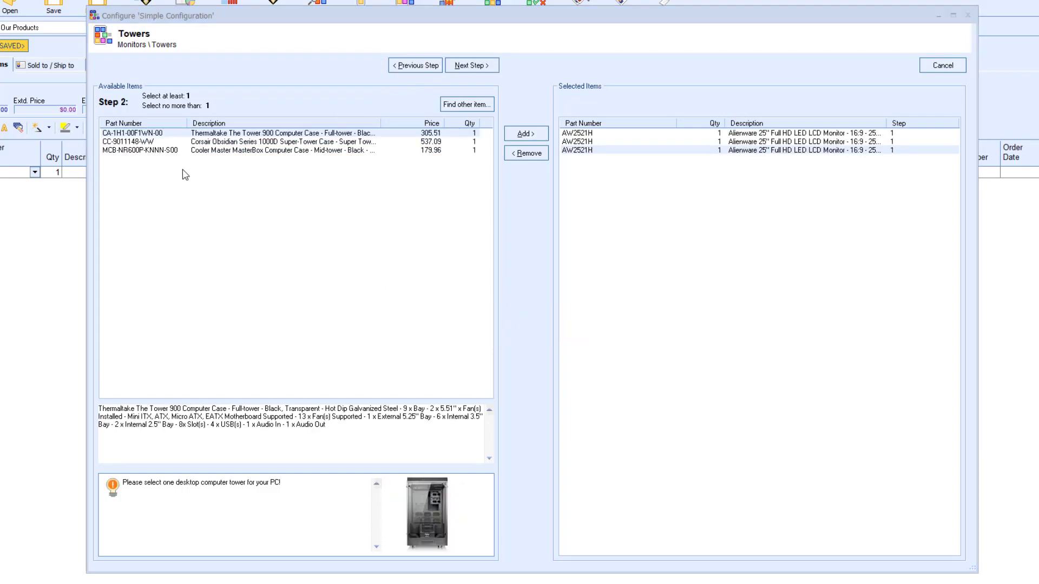
Add the CA-1H1-00F1WN-00 tower, try adding MCB-NR600P-KNNN-S00 as well, and advance to the Accessories step.
double_click(209, 136)
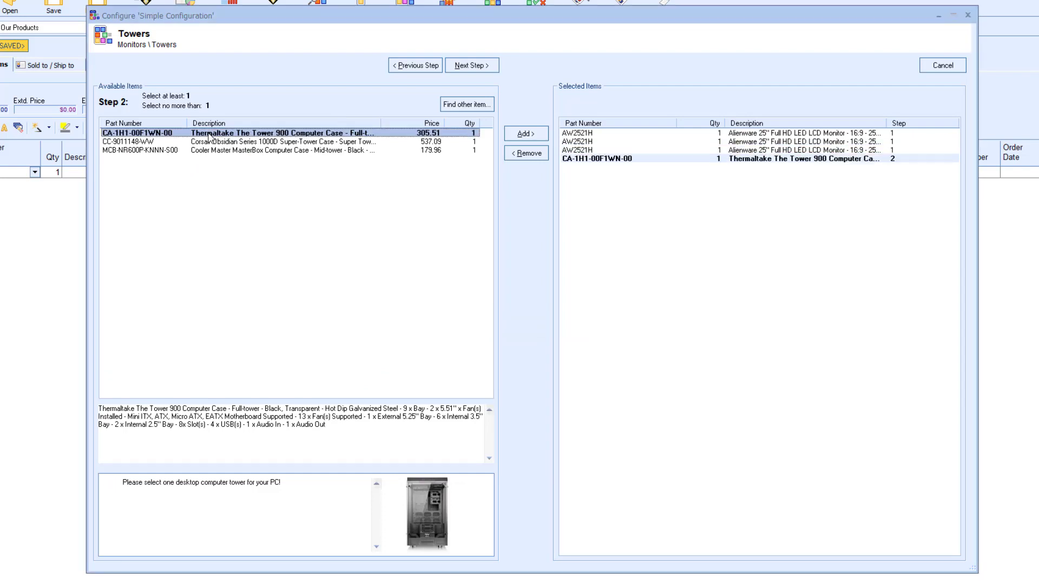
double_click(210, 151)
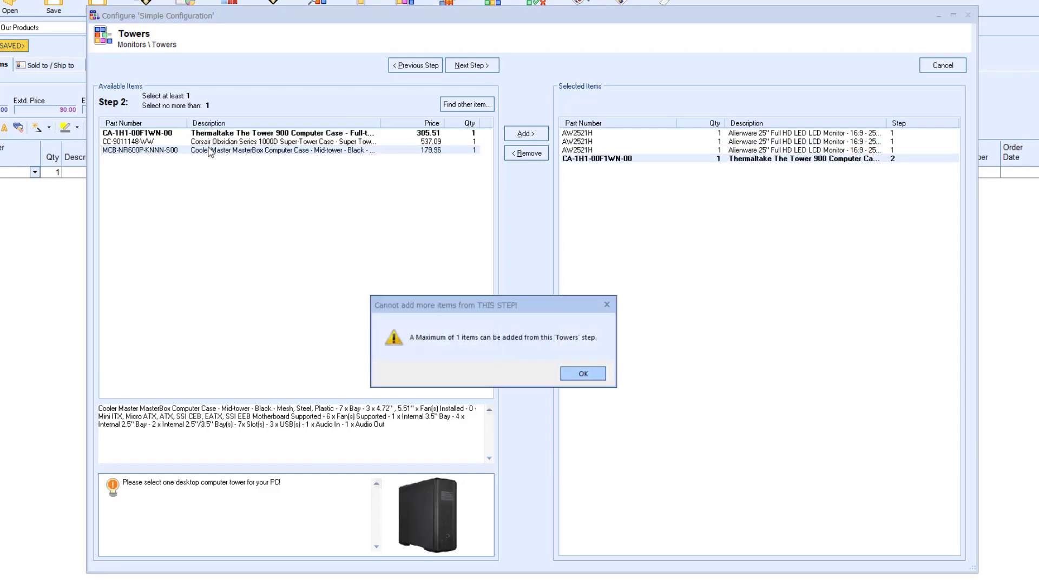
left_click(594, 377)
left_click(486, 75)
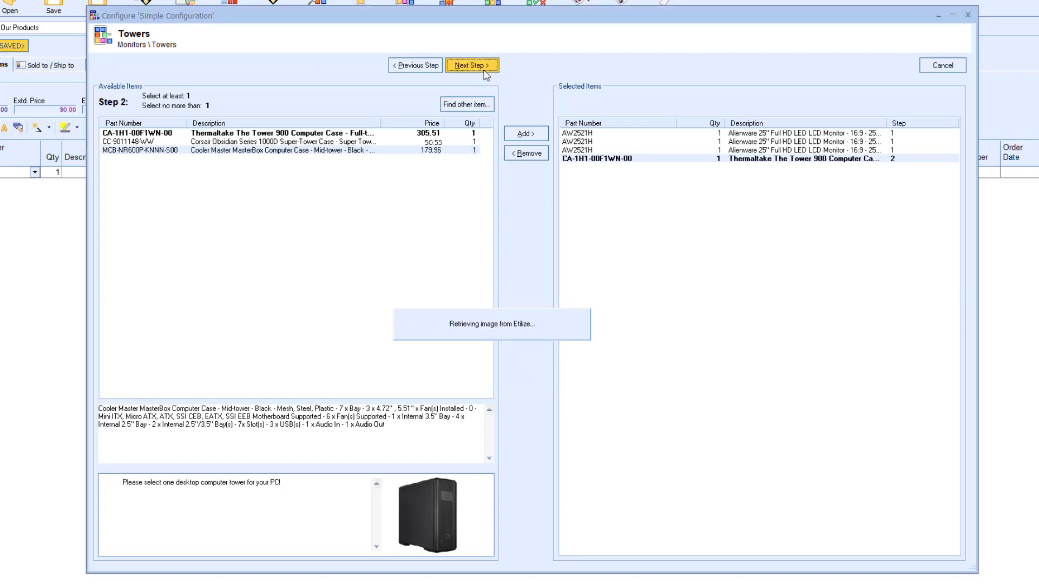
left_click(486, 76)
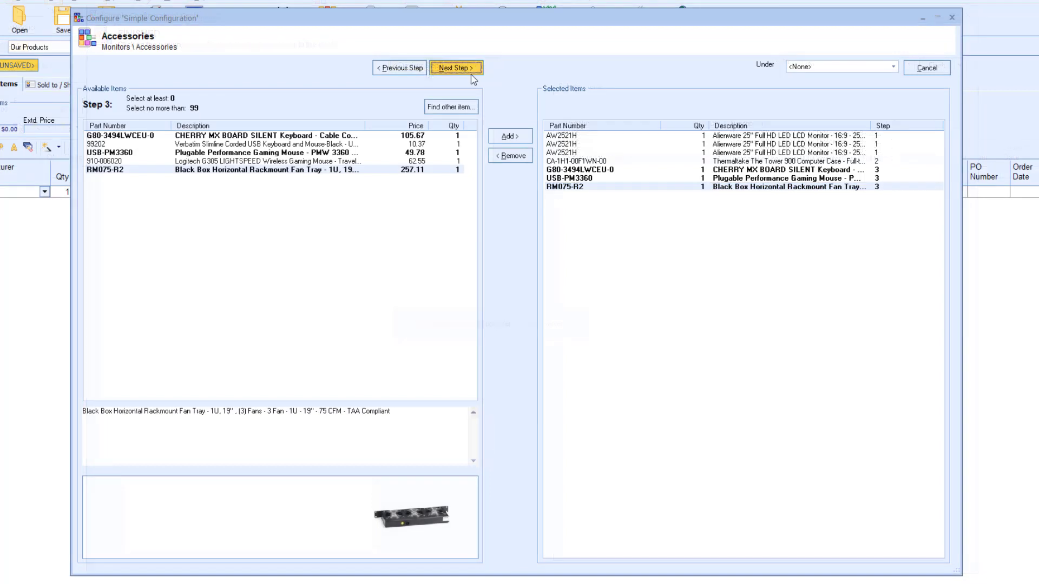
Finish the configuration and add its items to the quote with a quantity of 1, without saving the quote.
left_click(471, 75)
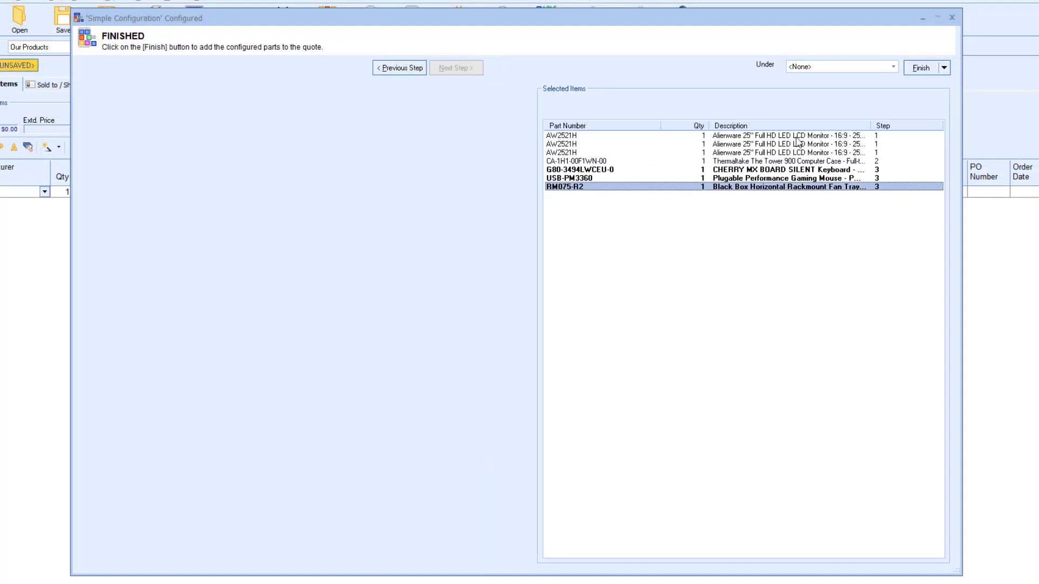
left_click(926, 76)
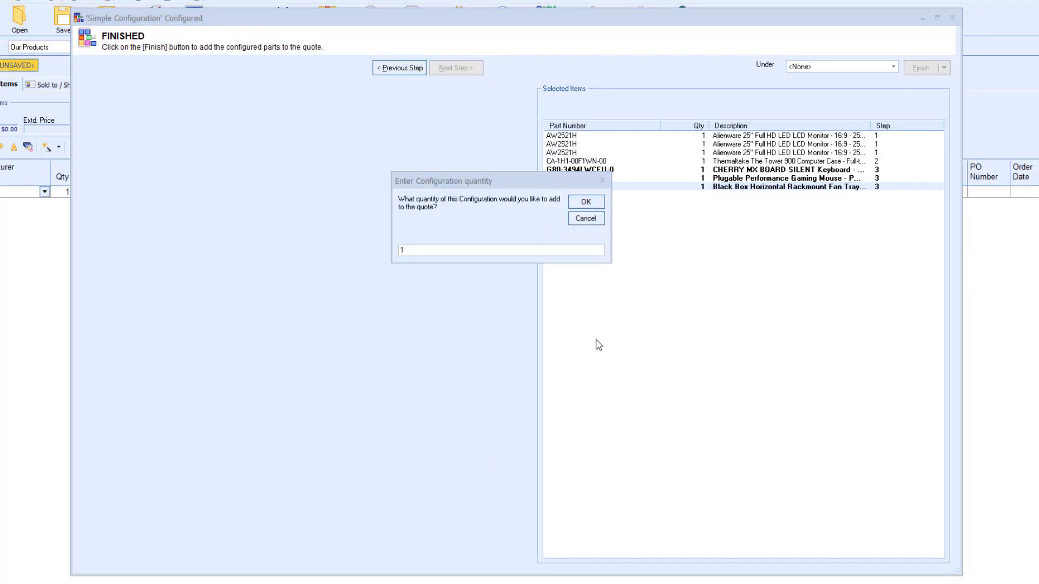
left_click(578, 204)
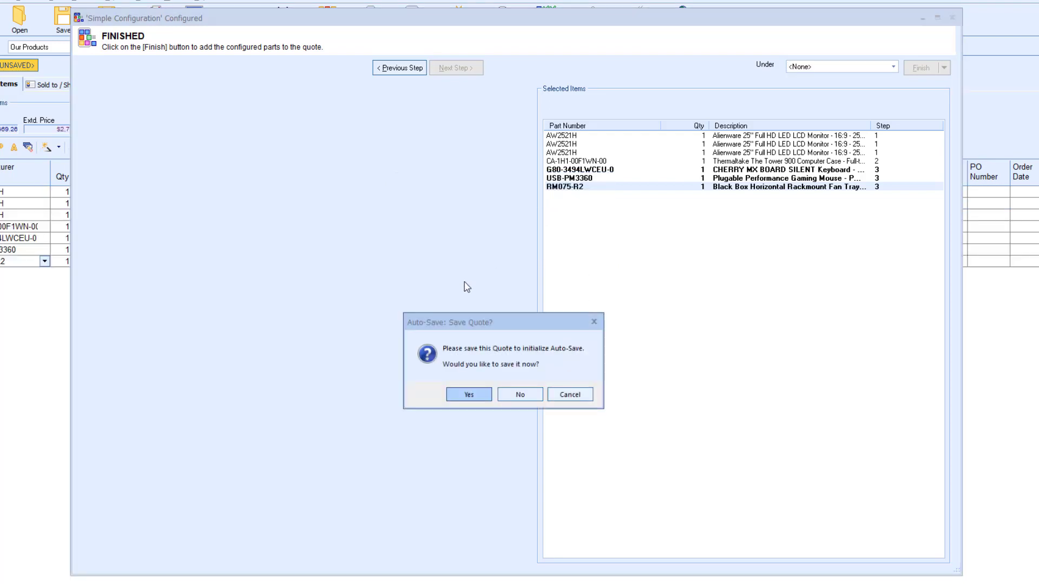
left_click(511, 391)
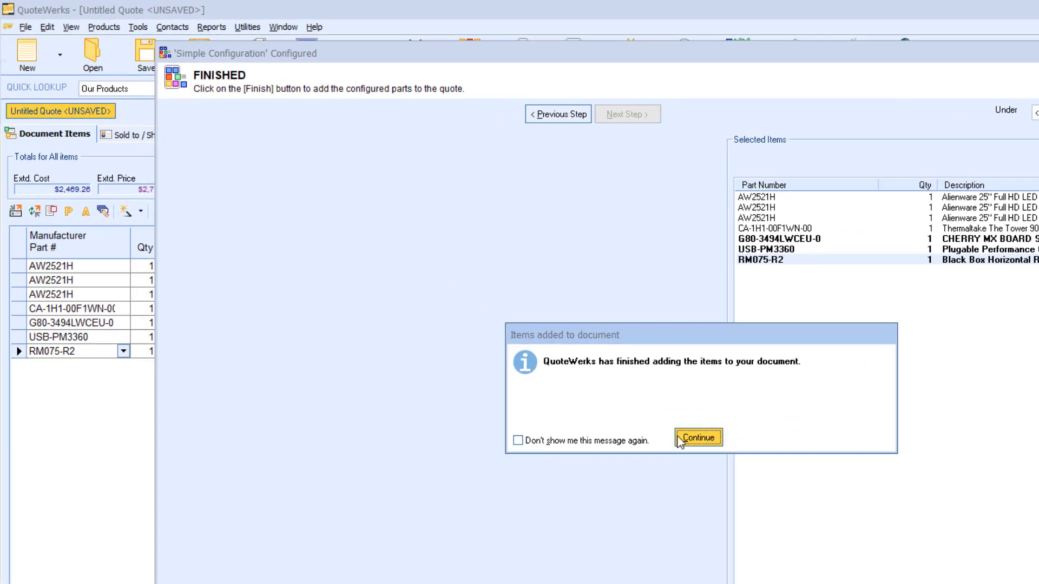
left_click(606, 402)
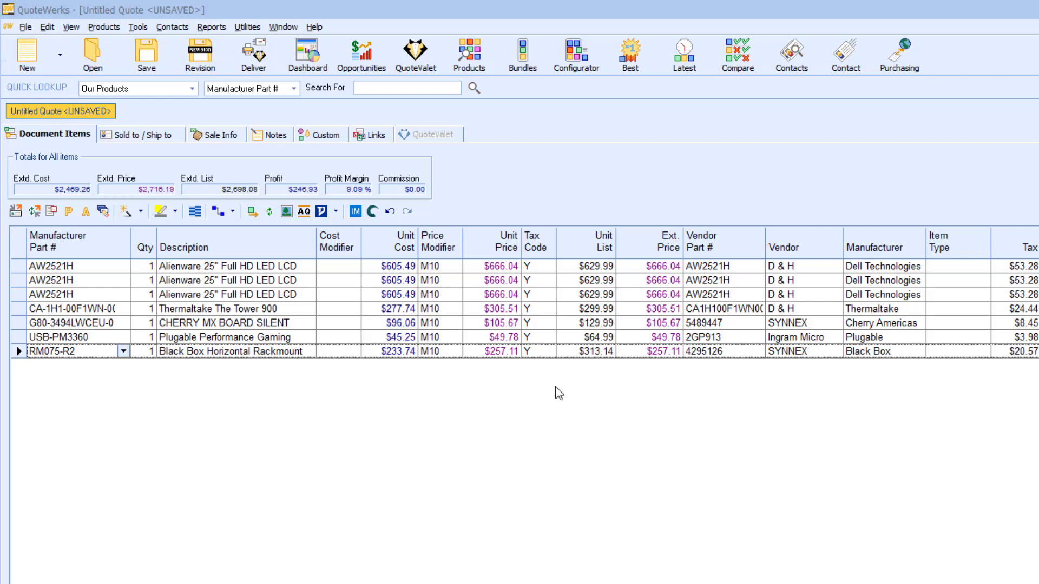
Edit the Simple Configuration, changing its type to Grouped Configuration and its name to Grouped Configuration.
left_click(577, 53)
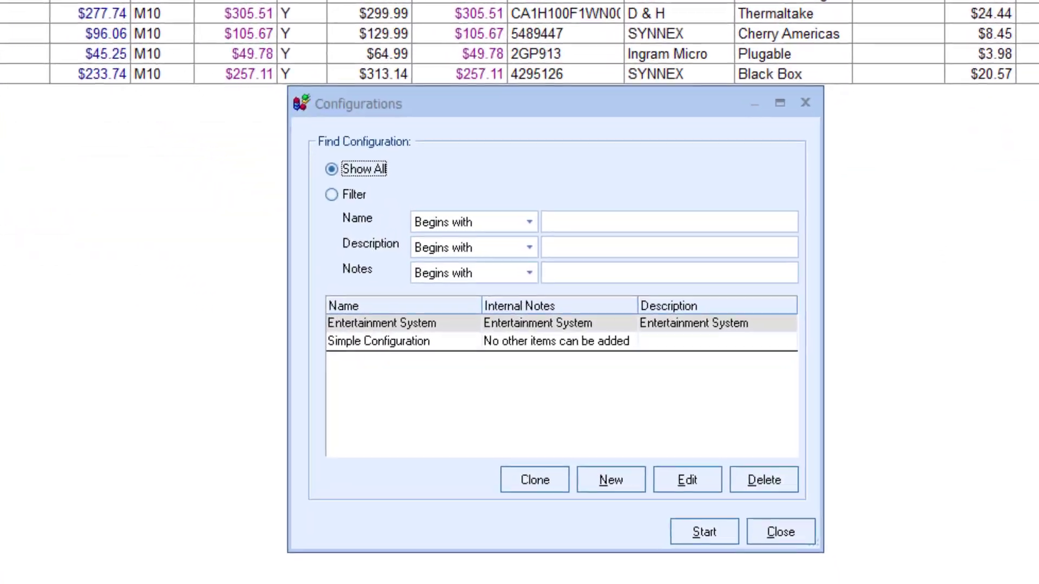
left_click(487, 340)
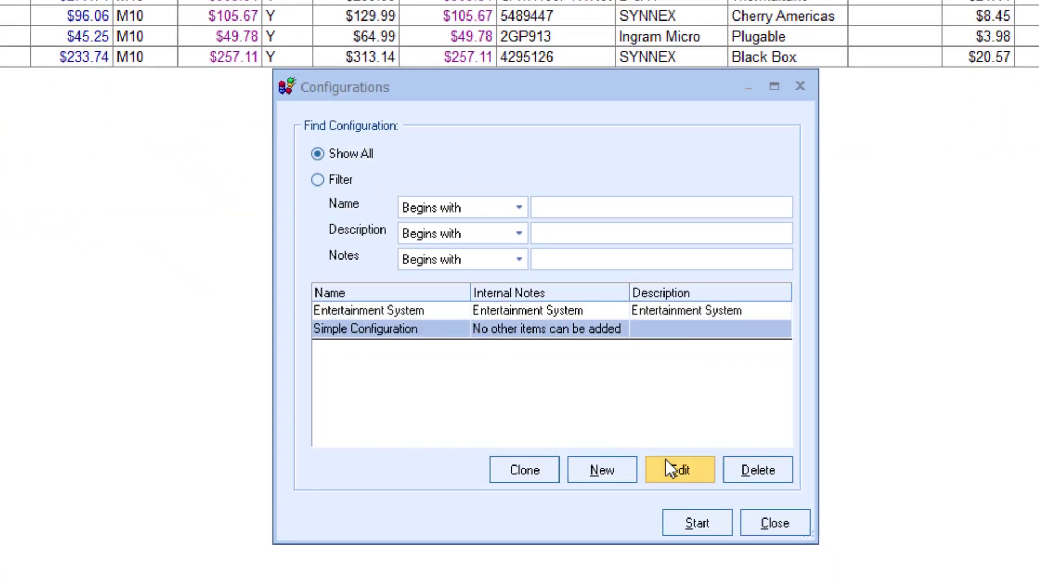
left_click(677, 468)
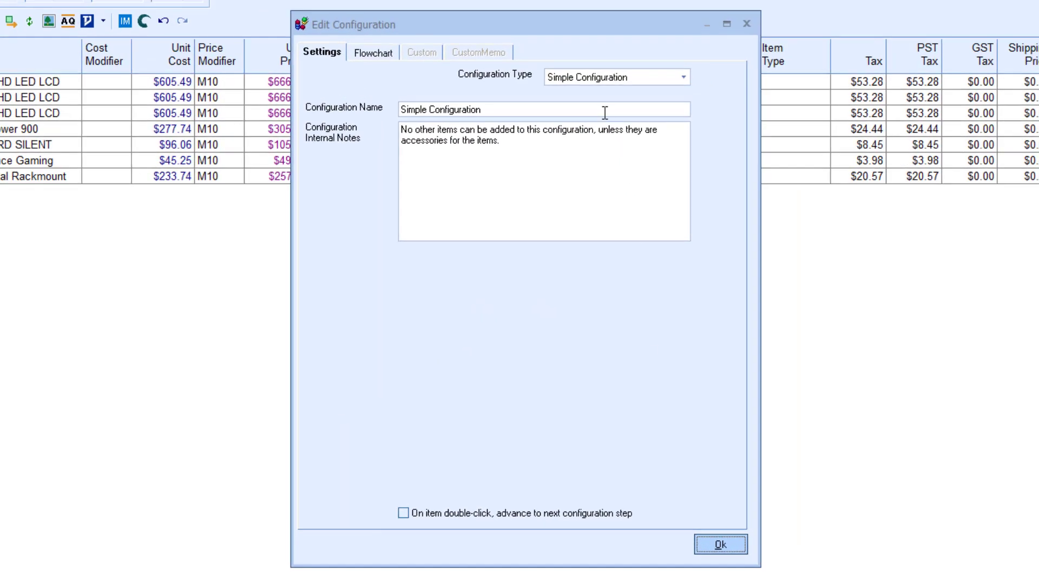
left_click(581, 77)
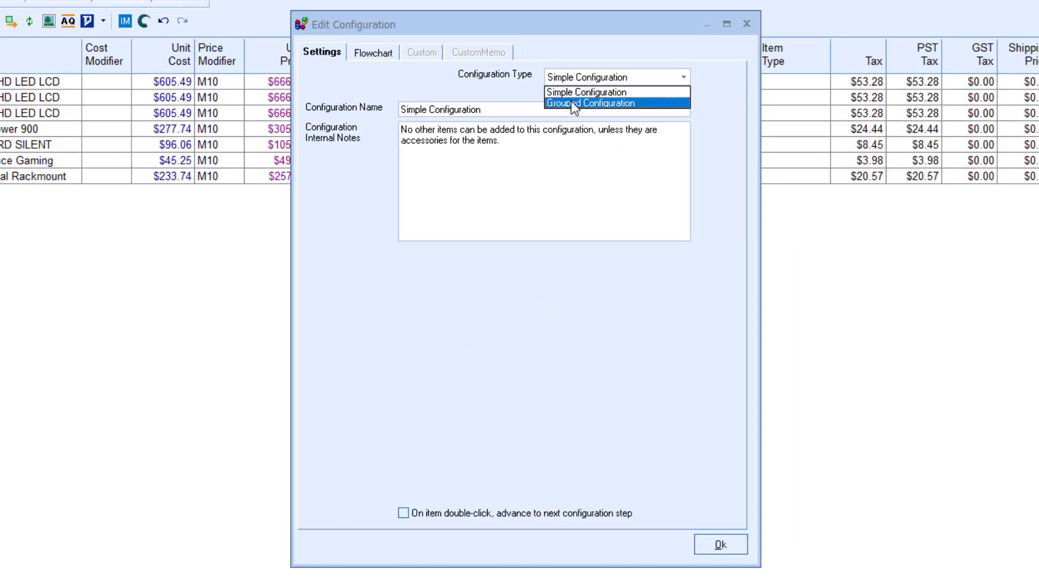
left_click(570, 105)
left_click_drag(428, 109, 378, 105)
type("Grouped")
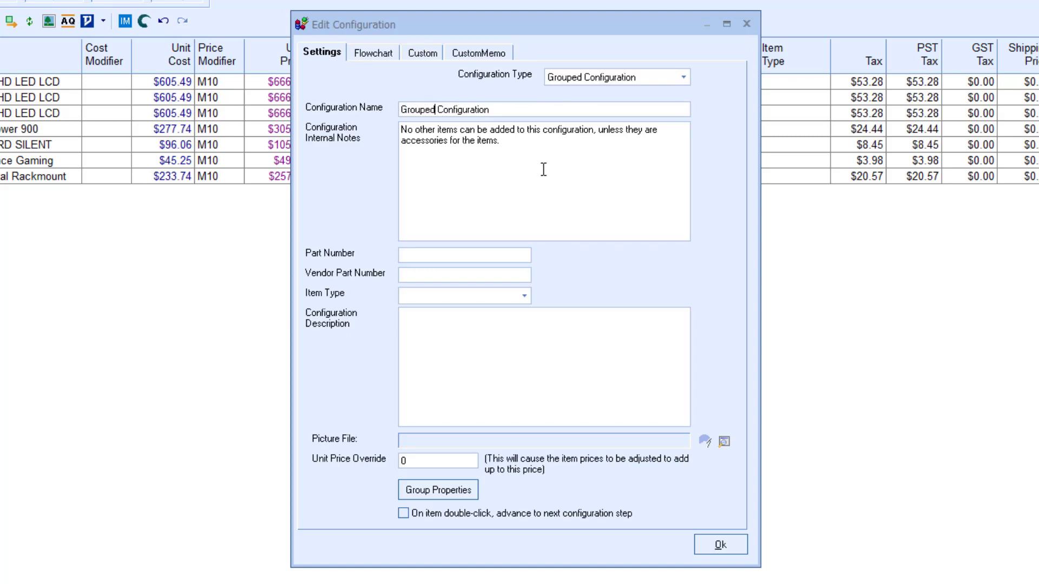
Enter "PC Build" as the configuration description and look at the available picture files without choosing one.
left_click(576, 186)
left_click_drag(538, 155, 461, 137)
left_click(521, 158)
left_click(593, 353)
type("PC Build")
left_click(721, 443)
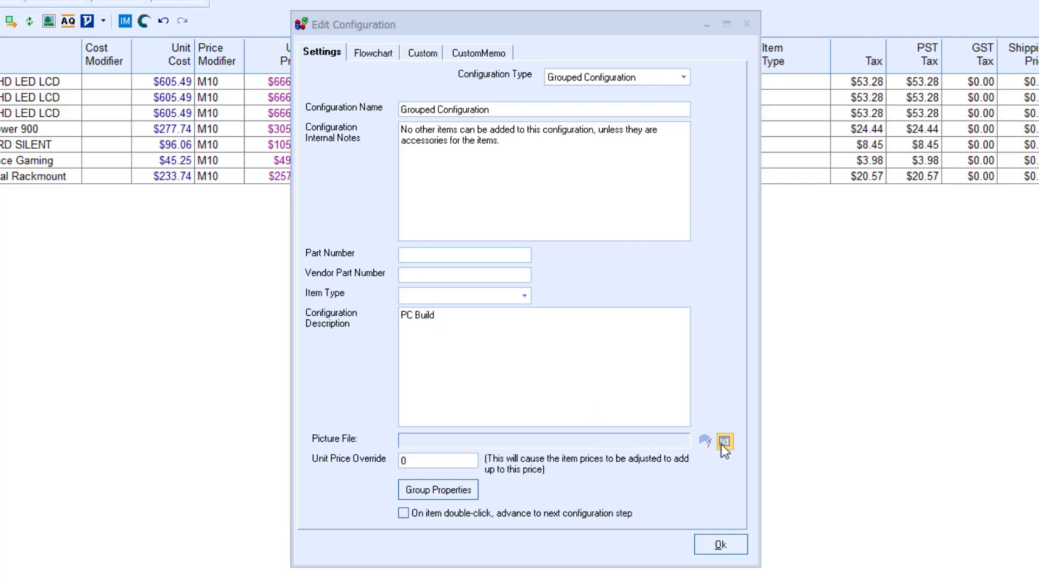
left_click(805, 46)
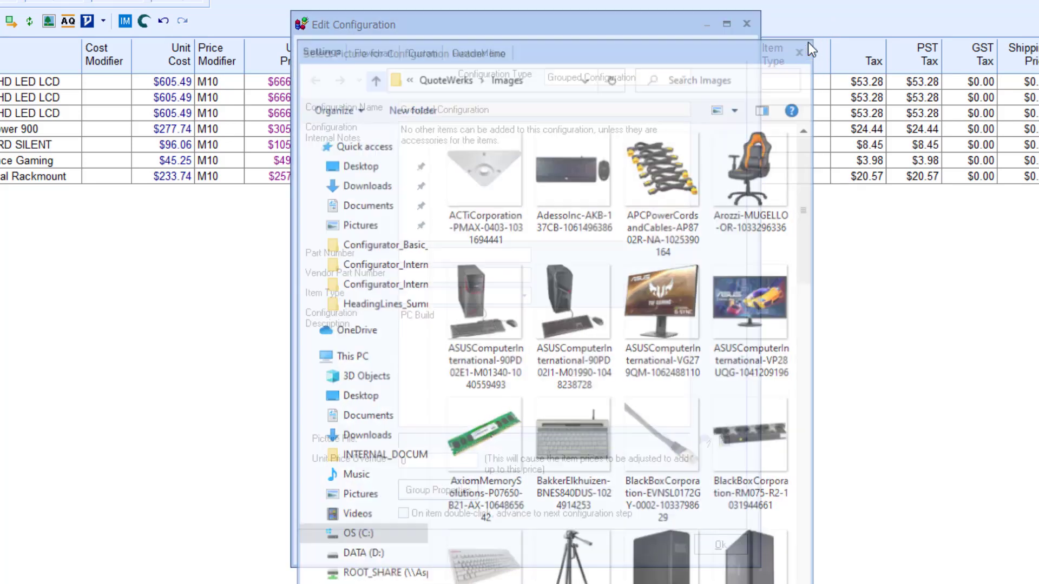
Try a unit price override of 10000 and reset the override to 0.
left_click(464, 461)
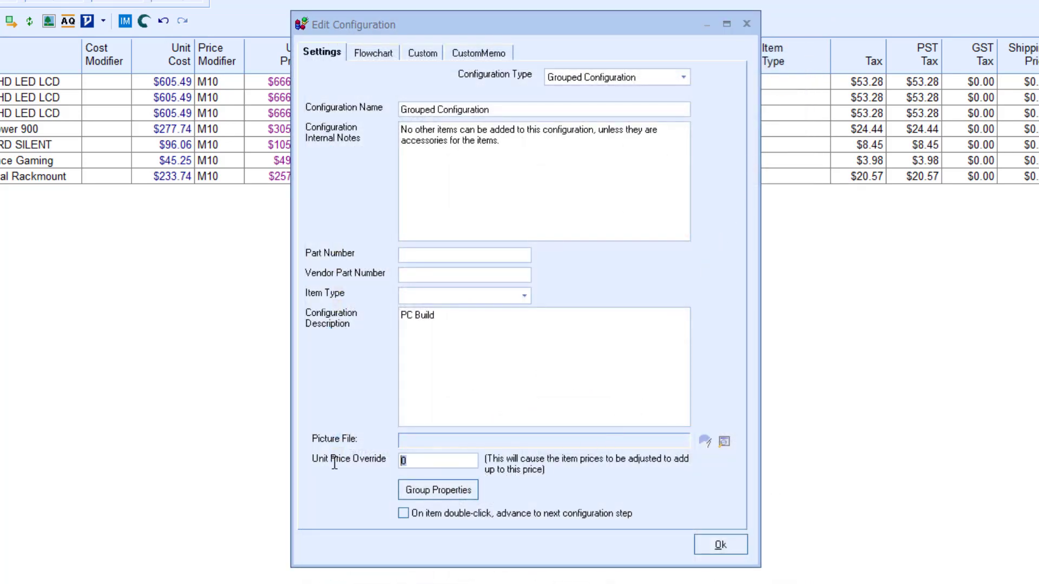
type("10000")
double_click(455, 460)
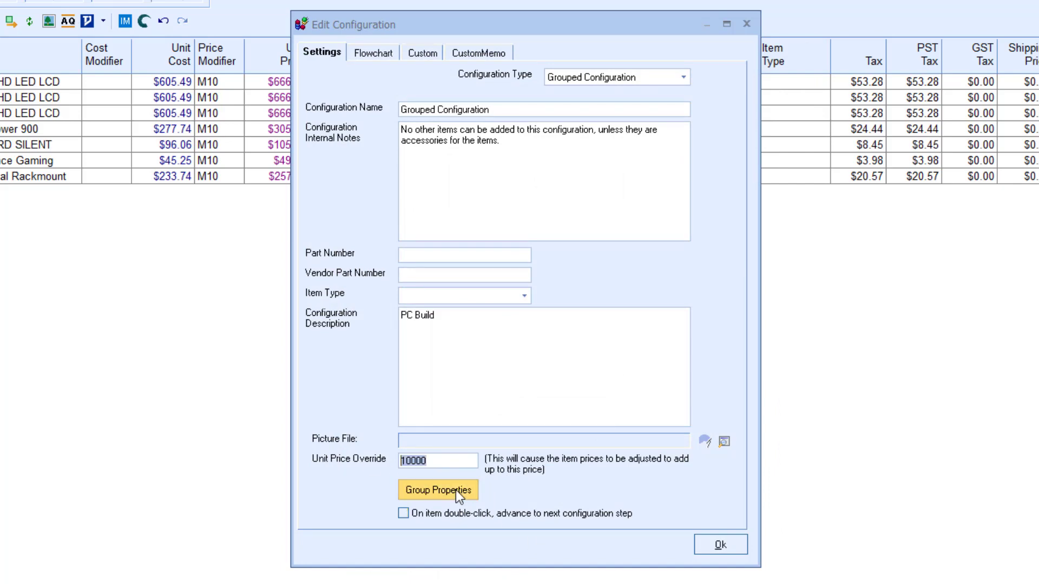
type("0")
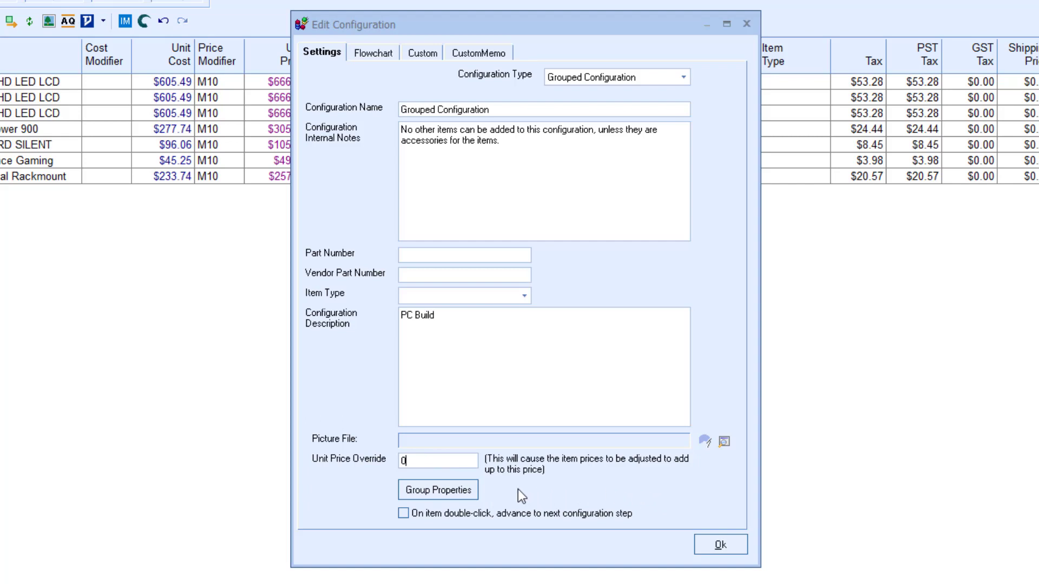
Apply a 20% discount modifier in the group properties and keep its tax code as Taxable.
left_click(462, 490)
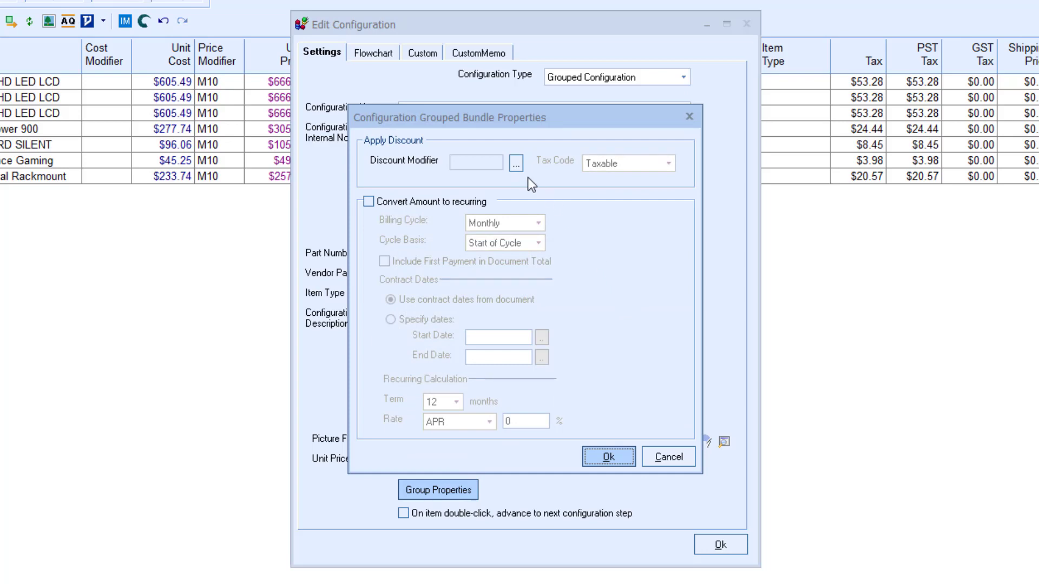
left_click(518, 166)
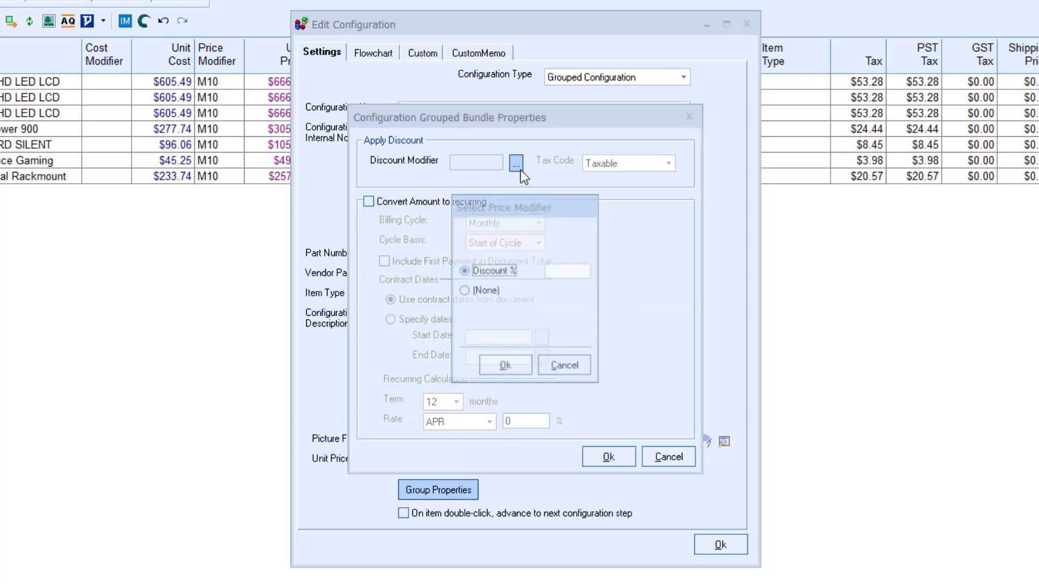
left_click(550, 275)
type("20")
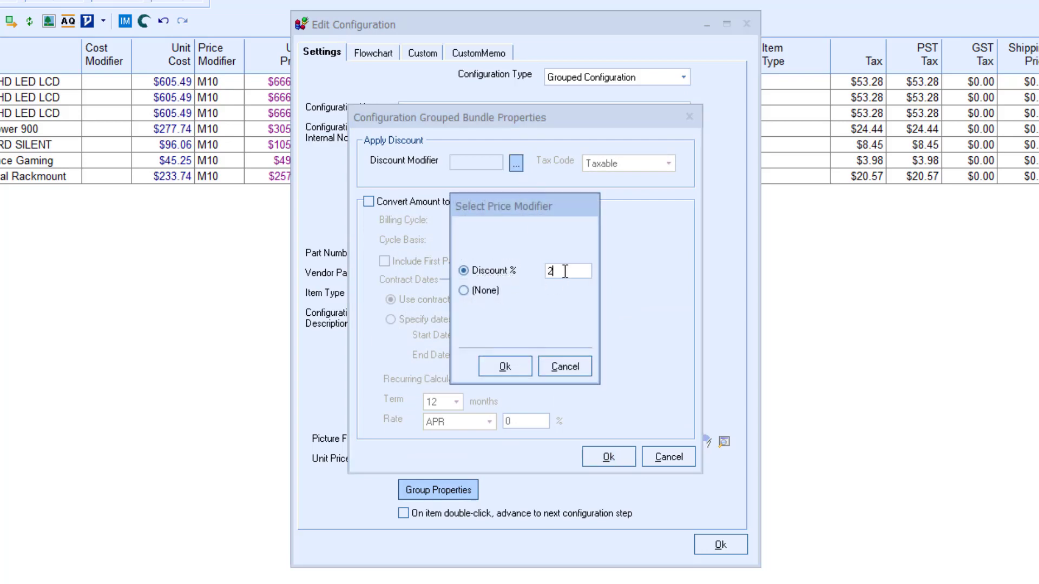
left_click(524, 368)
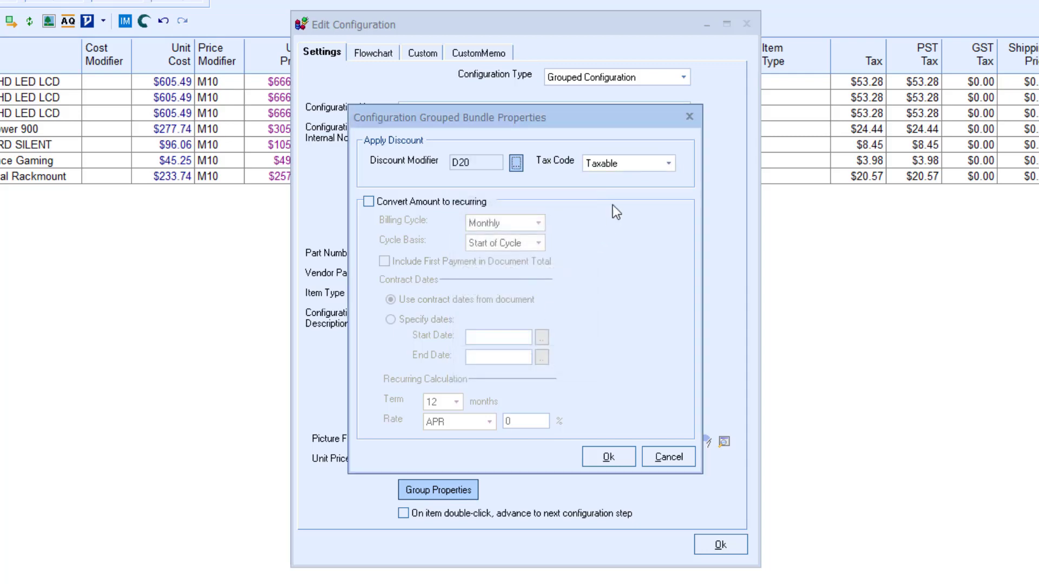
left_click(668, 164)
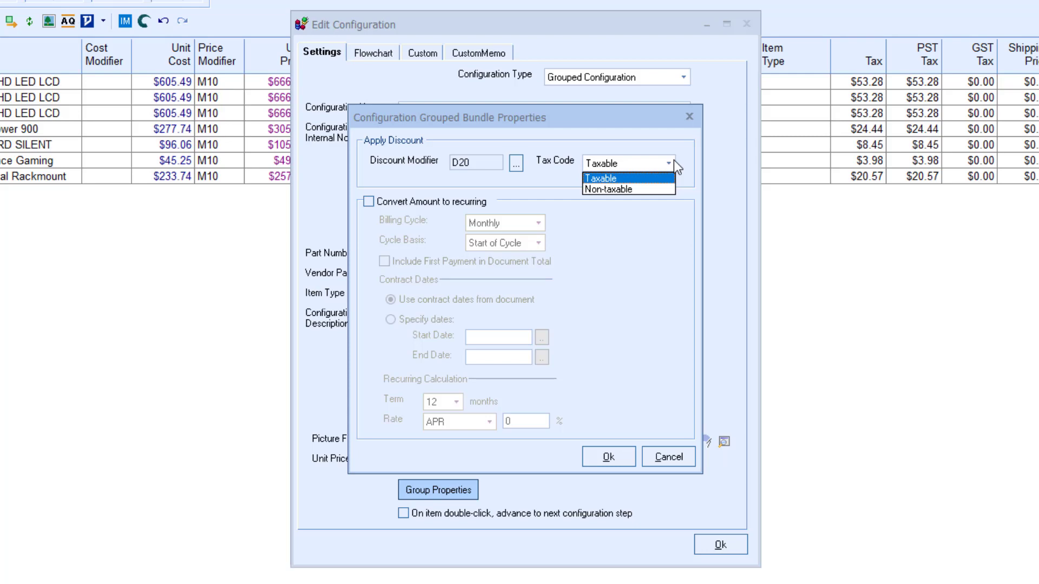
left_click(657, 258)
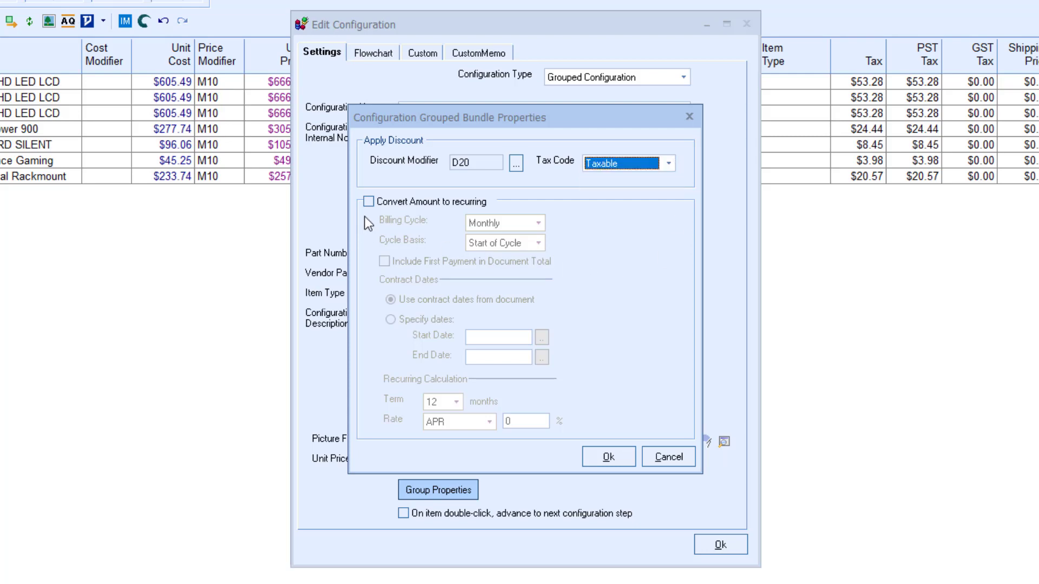
Try converting the amount to recurring with the first payment included in the document total and specified contract dates.
left_click(368, 202)
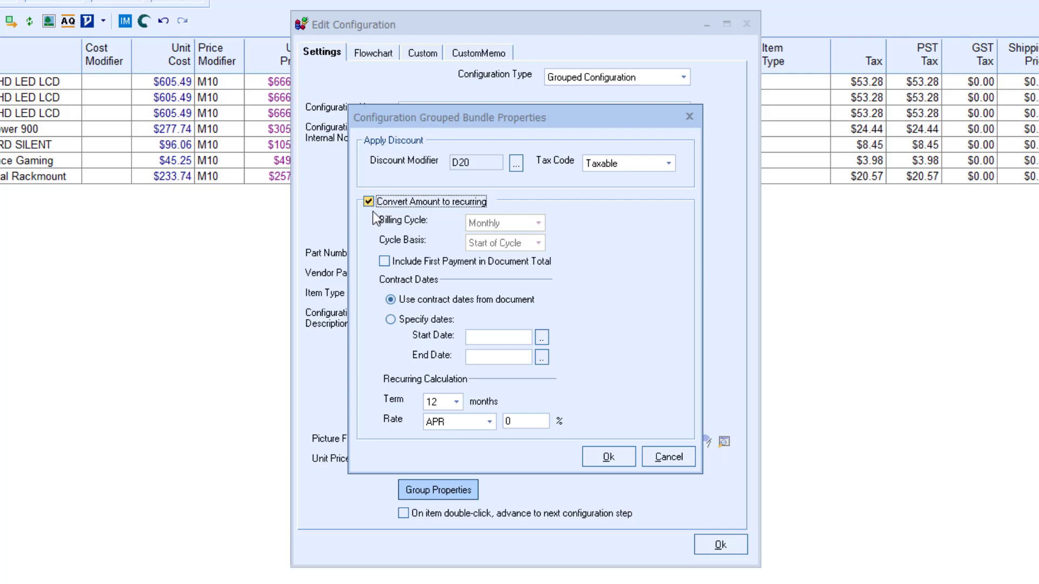
left_click(394, 262)
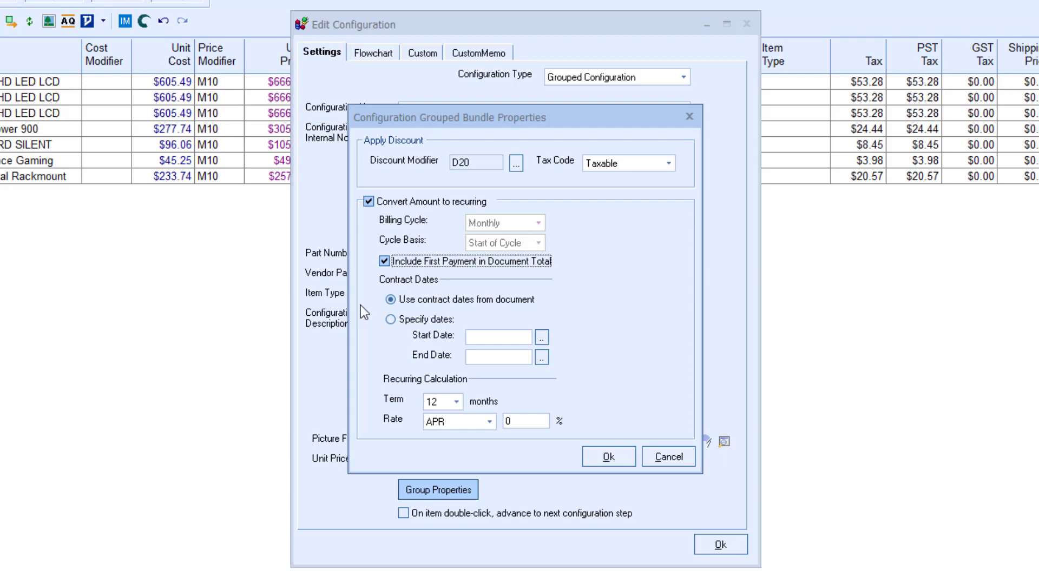
left_click(391, 320)
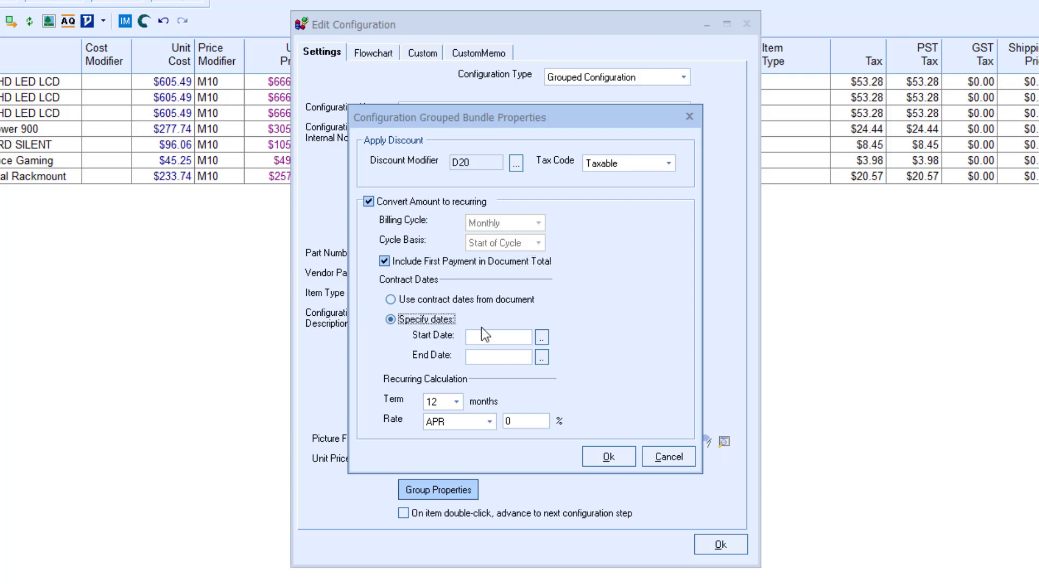
left_click(541, 337)
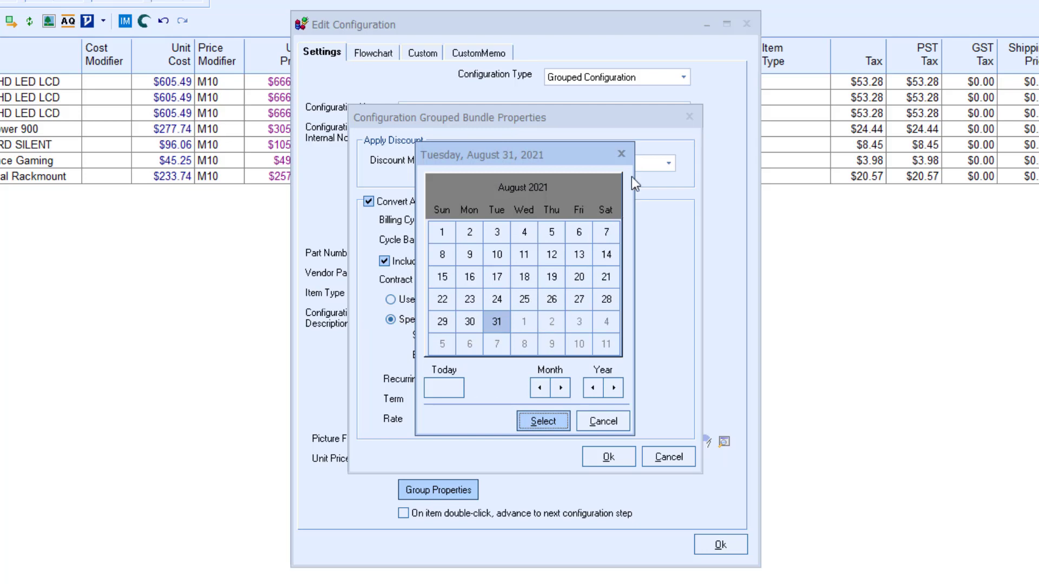
left_click(628, 156)
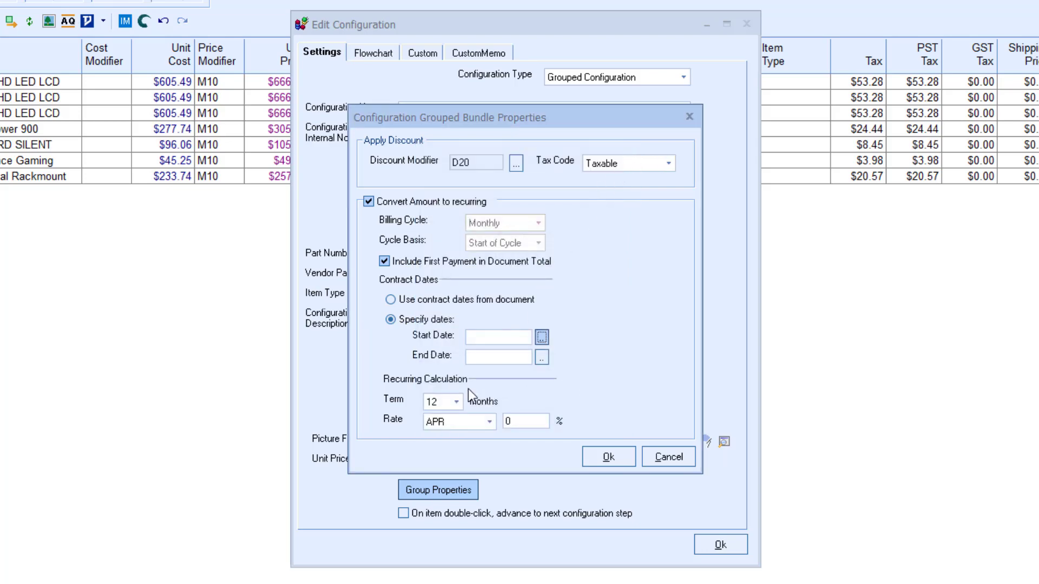
Examine the term and rate options of the recurring calculation, leaving them at 12 months and APR.
left_click(462, 401)
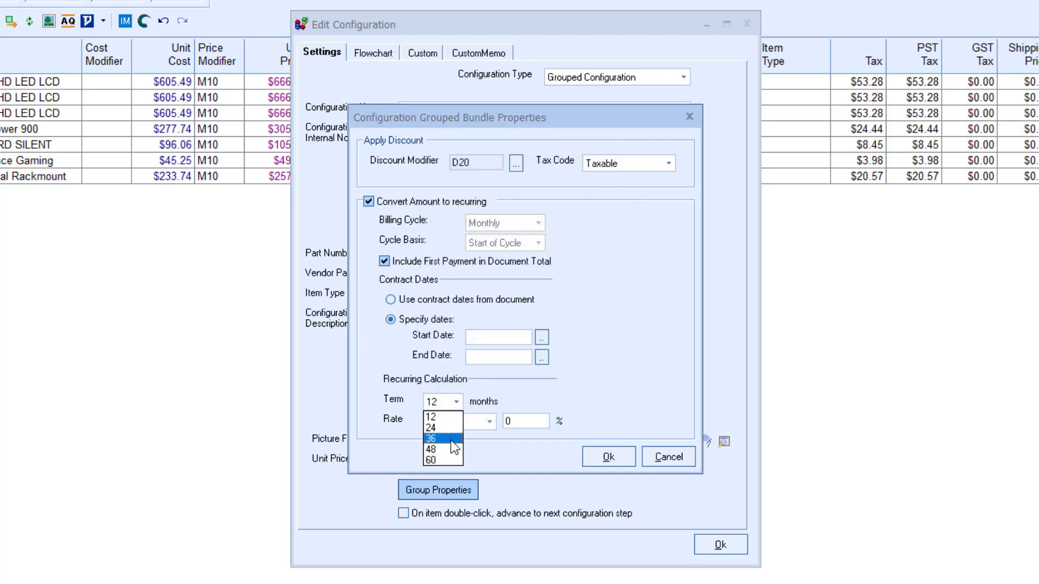
left_click(436, 408)
left_click(490, 422)
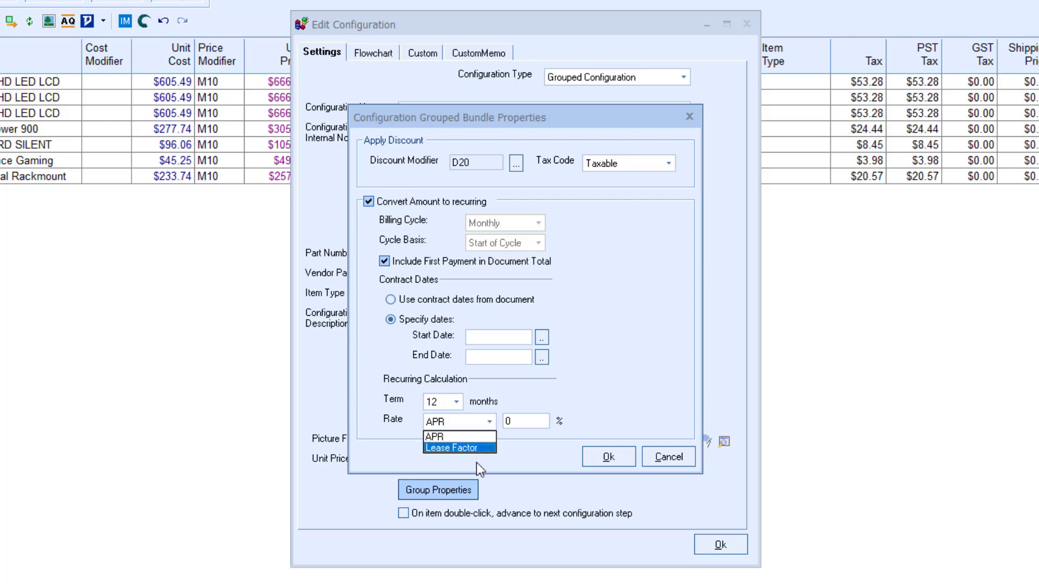
left_click(528, 421)
left_click(507, 421)
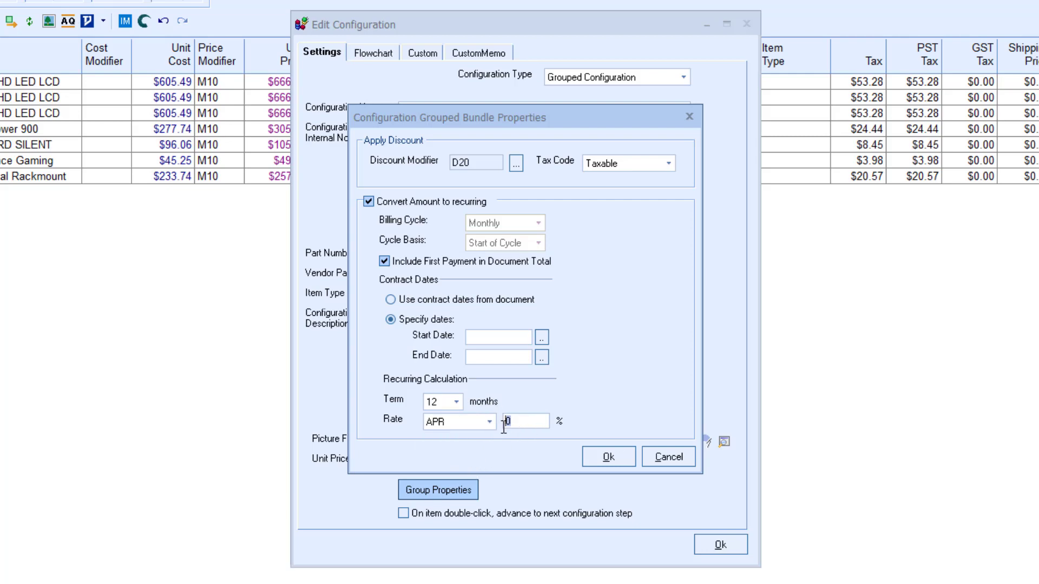
Turn off the conversion of the amount to recurring and accept the grouped bundle properties.
left_click(609, 457)
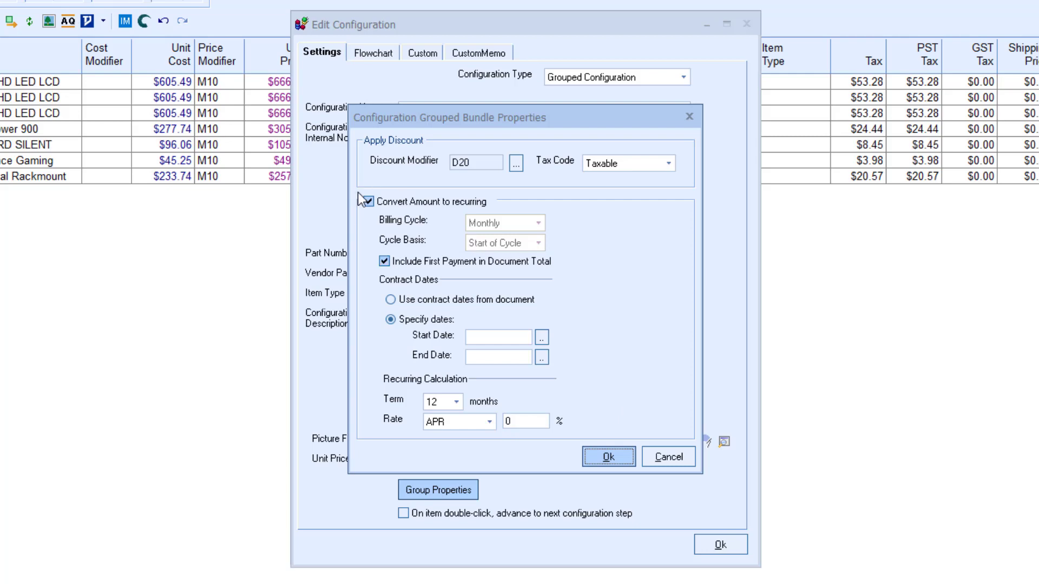
left_click(368, 202)
left_click(603, 453)
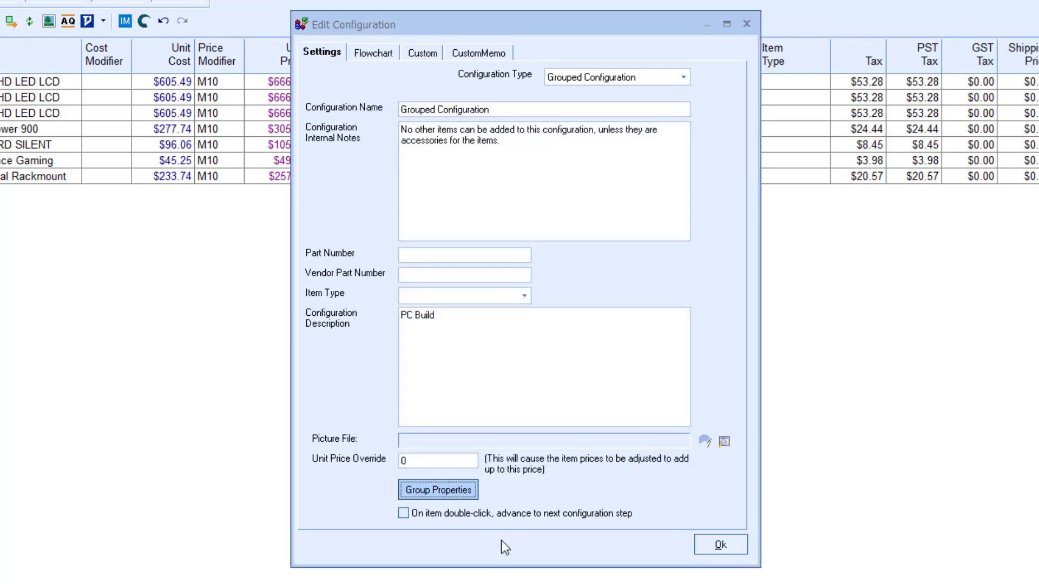
Try enabling advance to the next configuration step on item double-click, and view the items of the Monitors selection container.
left_click(404, 513)
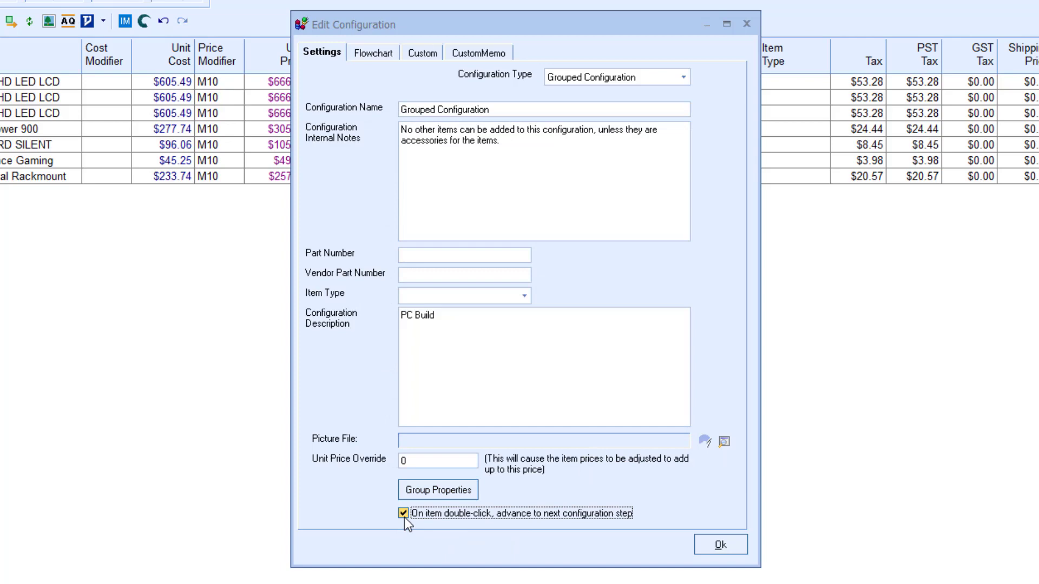
left_click(350, 53)
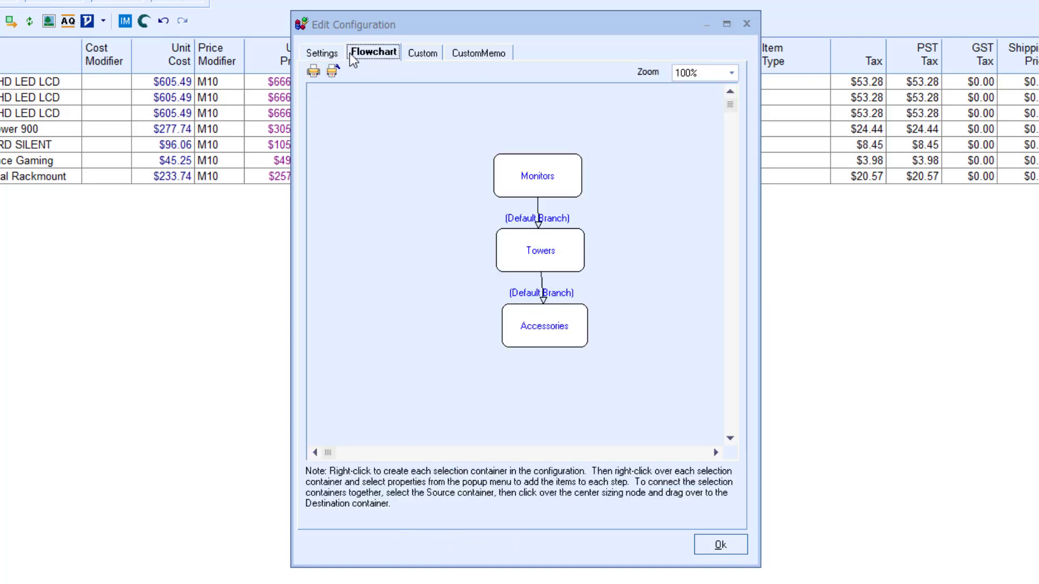
left_click(560, 185)
double_click(561, 186)
left_click(318, 151)
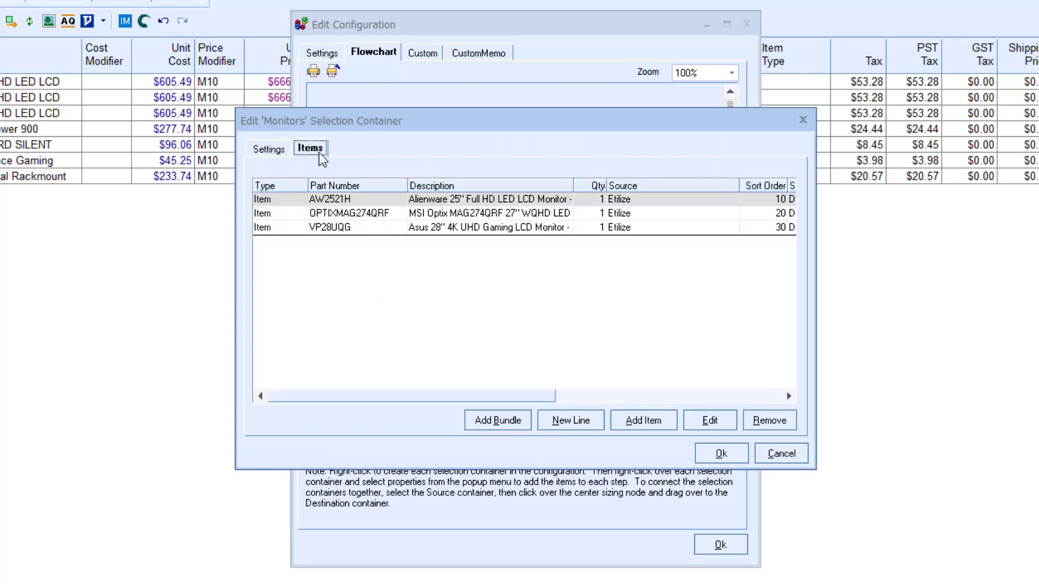
Try the option that leaves the AW2521H monitor out of the group, and close the Monitors container without saving.
double_click(365, 197)
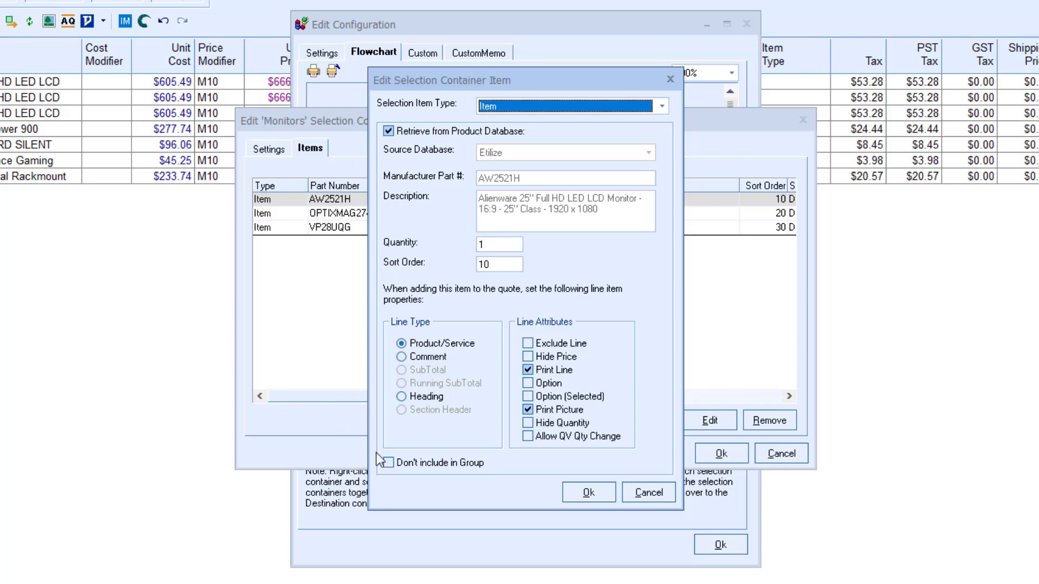
left_click(389, 463)
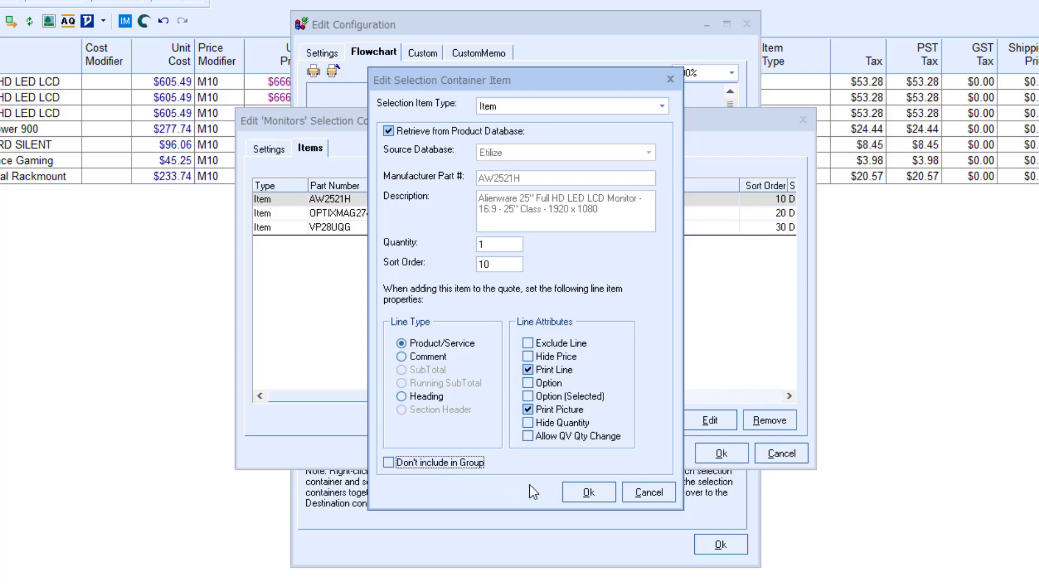
left_click(575, 492)
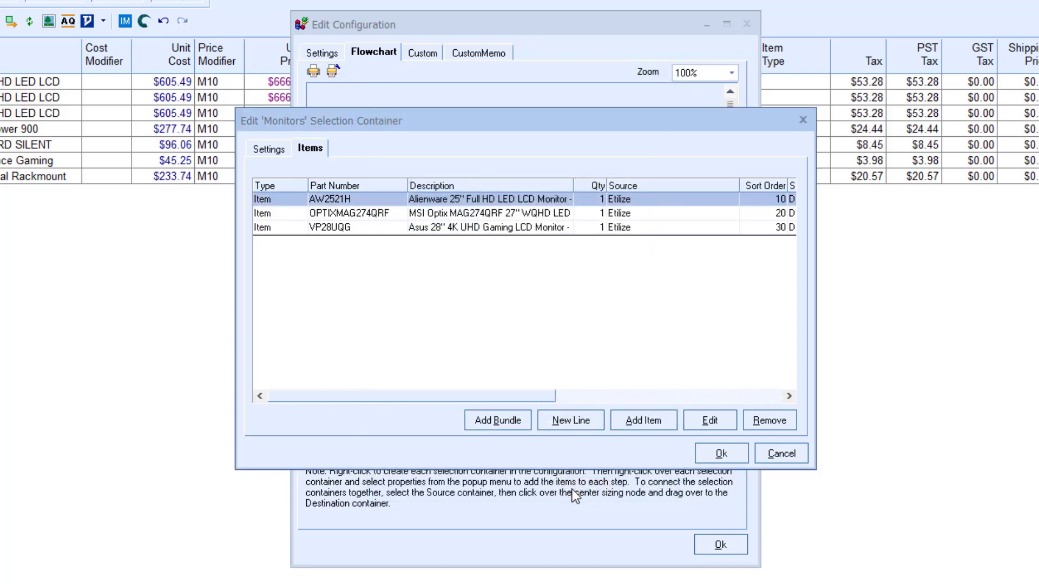
left_click(767, 457)
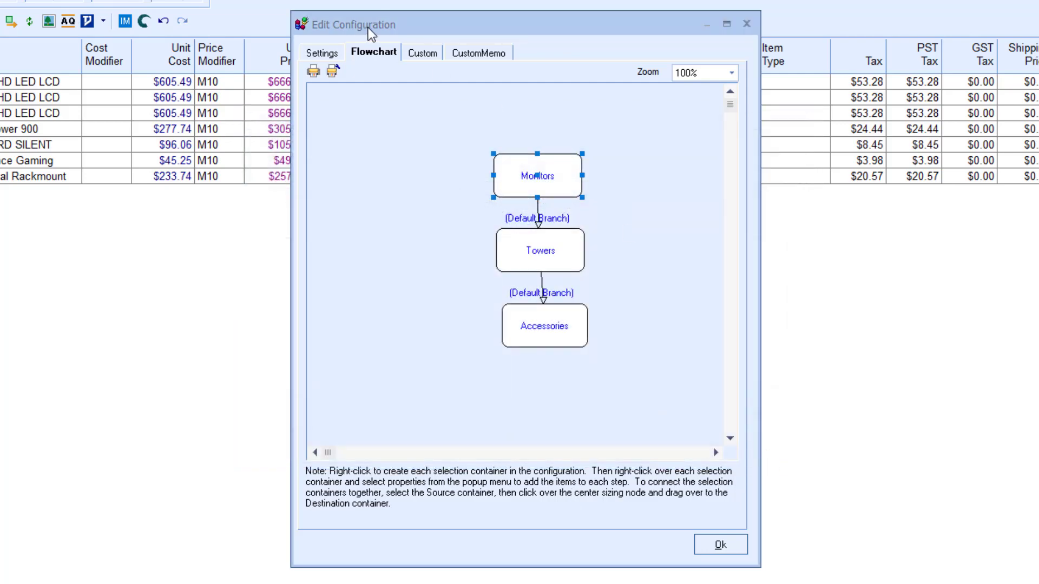
Set the configuration's custom Color field to White and view its custom memo fields.
left_click(421, 54)
left_click(492, 54)
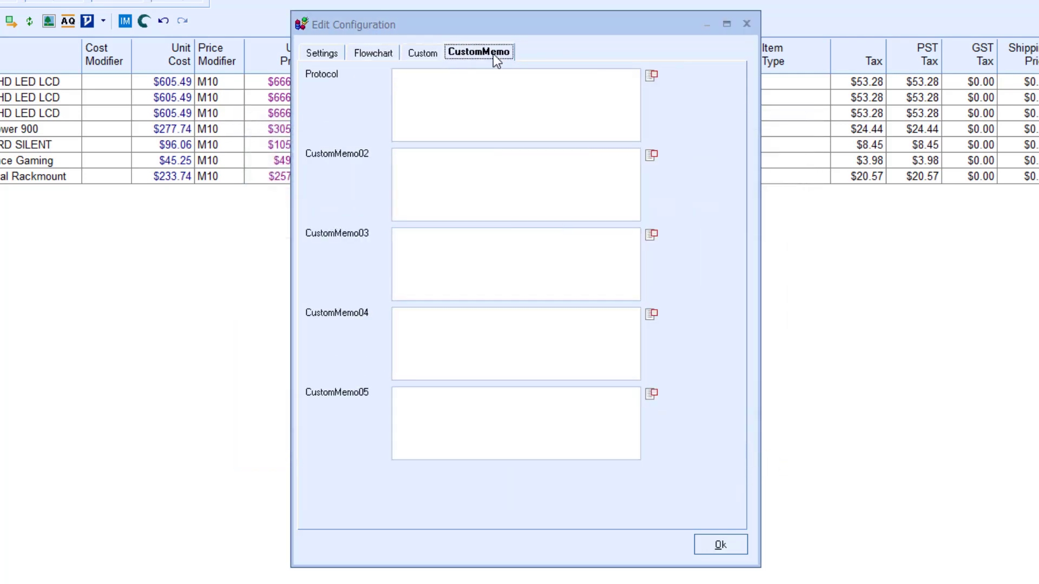
left_click(410, 53)
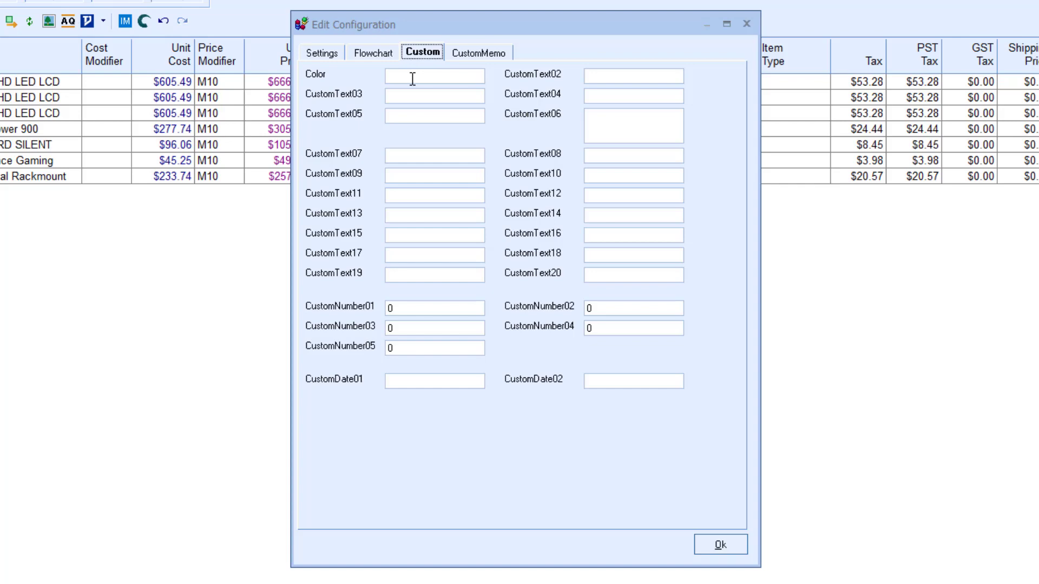
left_click(412, 79)
type("White")
left_click(509, 53)
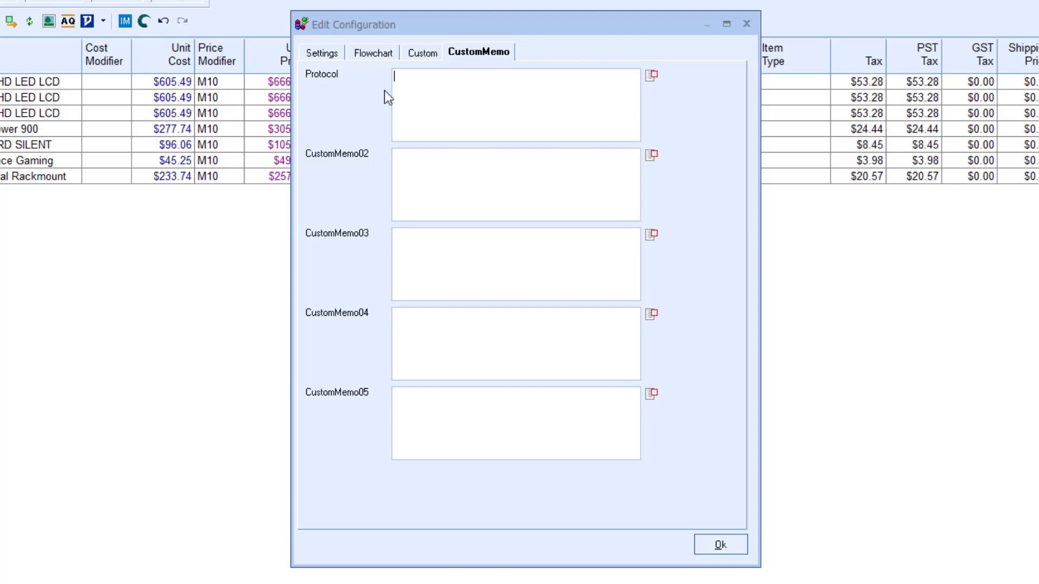
Accept the configuration edits and start the Grouped Configuration.
left_click(316, 52)
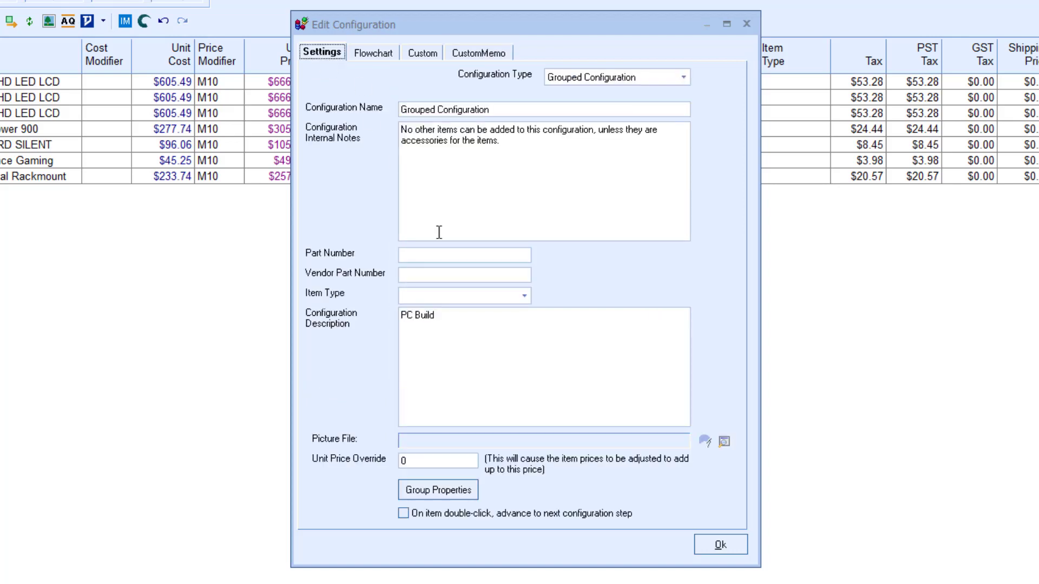
left_click(705, 545)
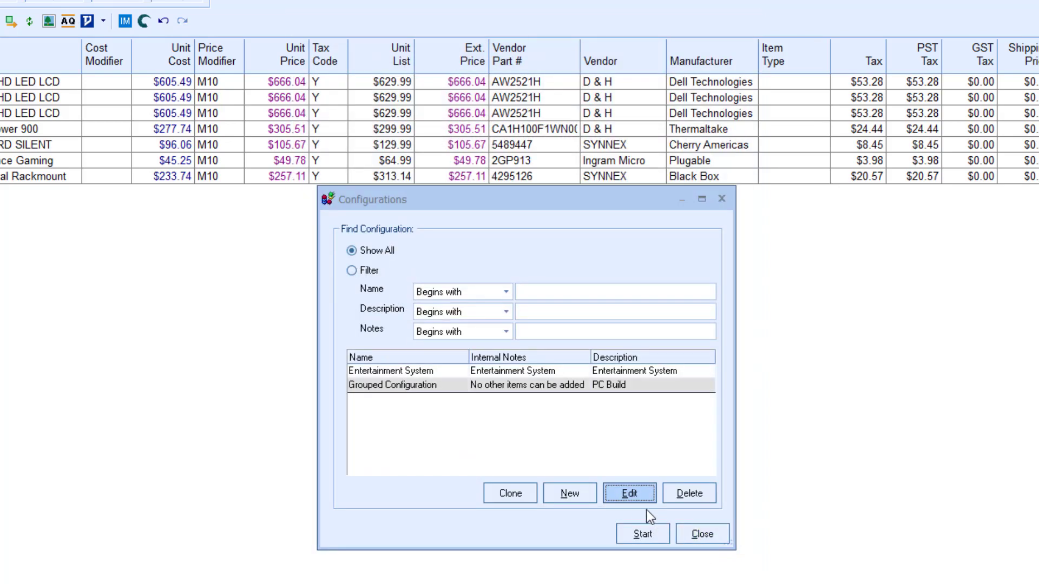
left_click(625, 530)
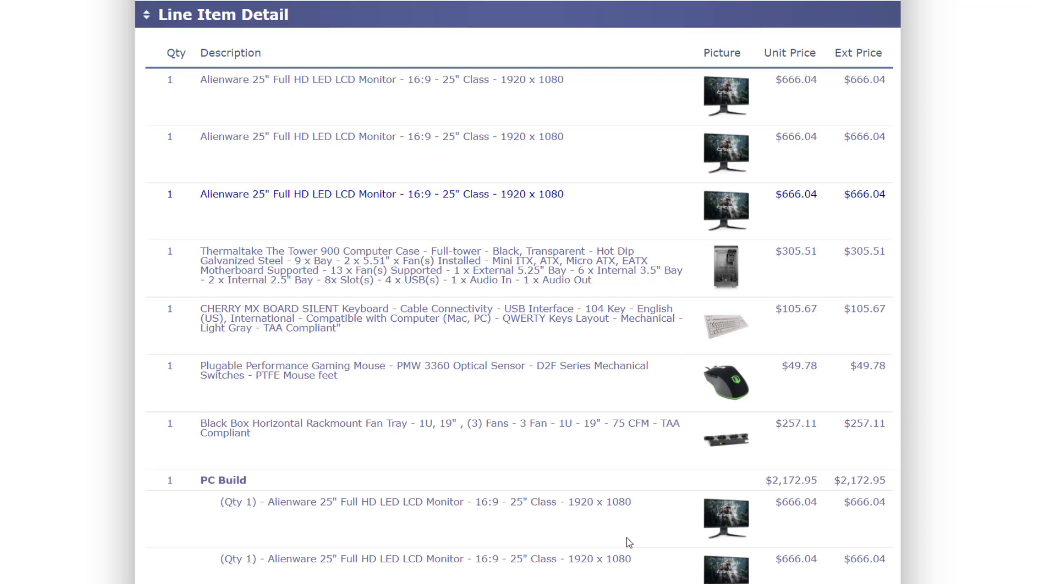
Examine the line item detail of the online quote, comparing the individual items with the PC Build group and the totals.
scroll(629, 543, "down", 5)
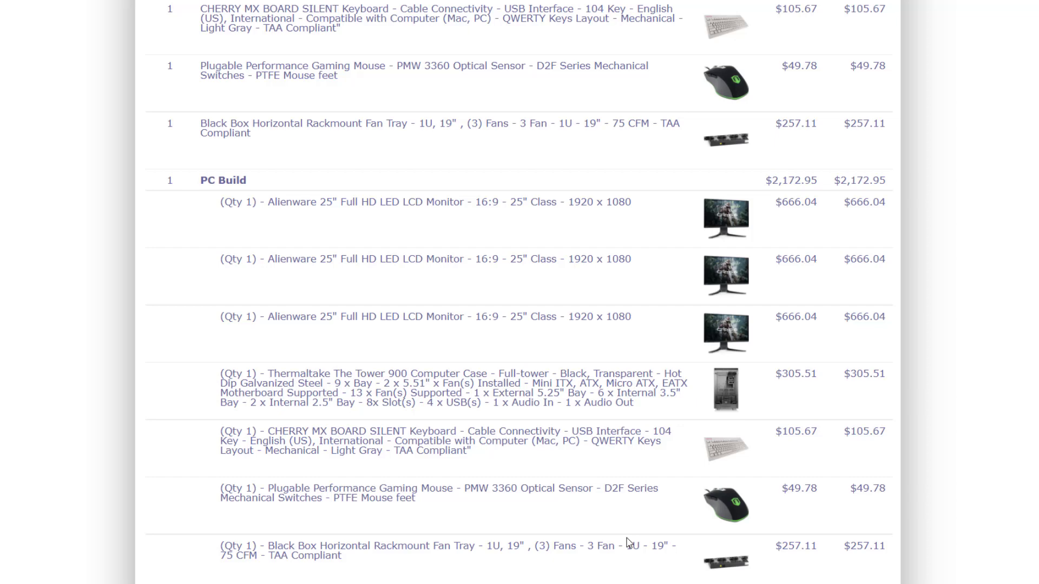
scroll(629, 543, "down", 2)
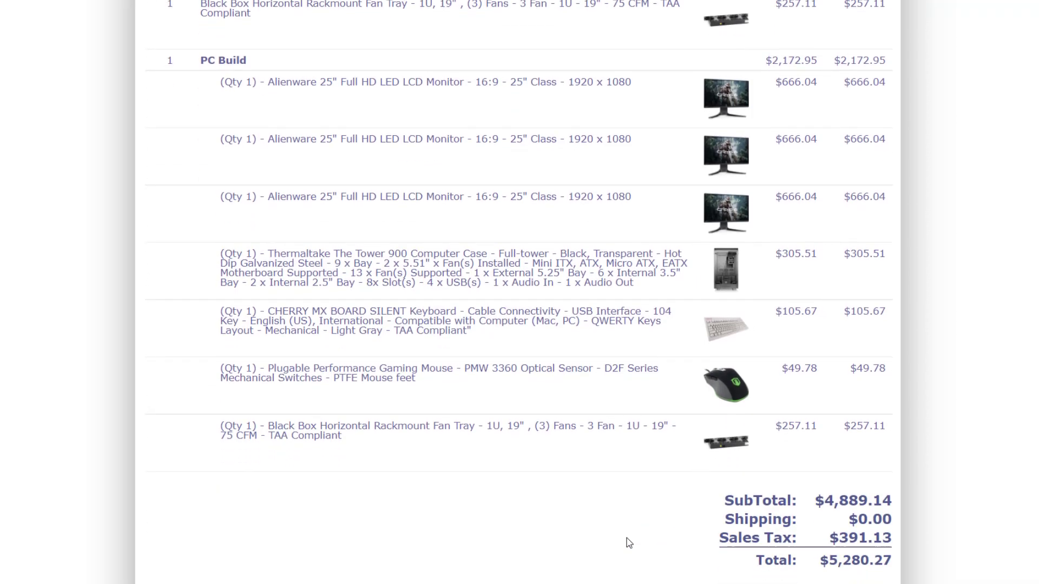
scroll(629, 543, "up", 2)
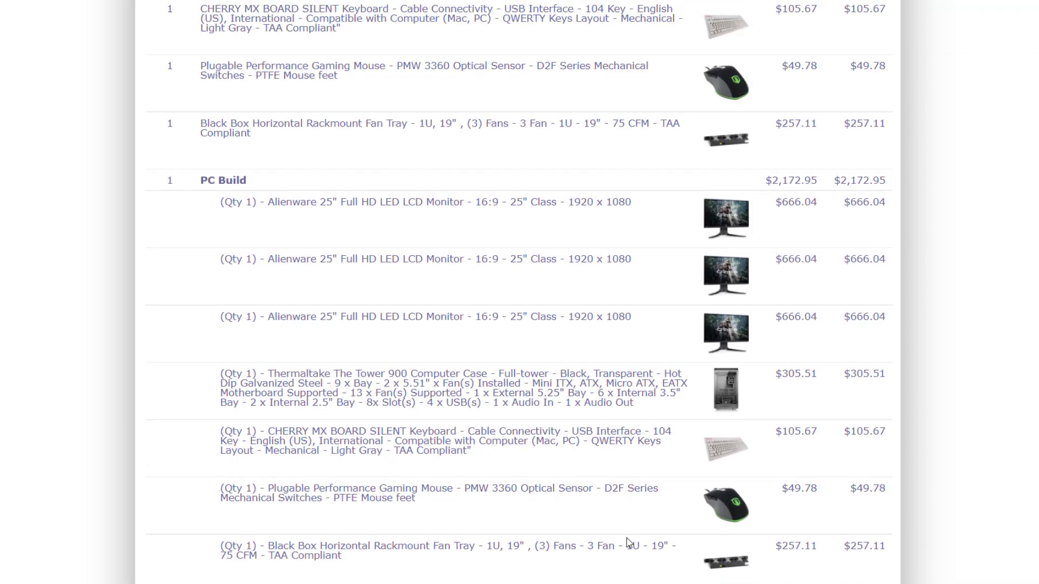
scroll(629, 543, "up", 6)
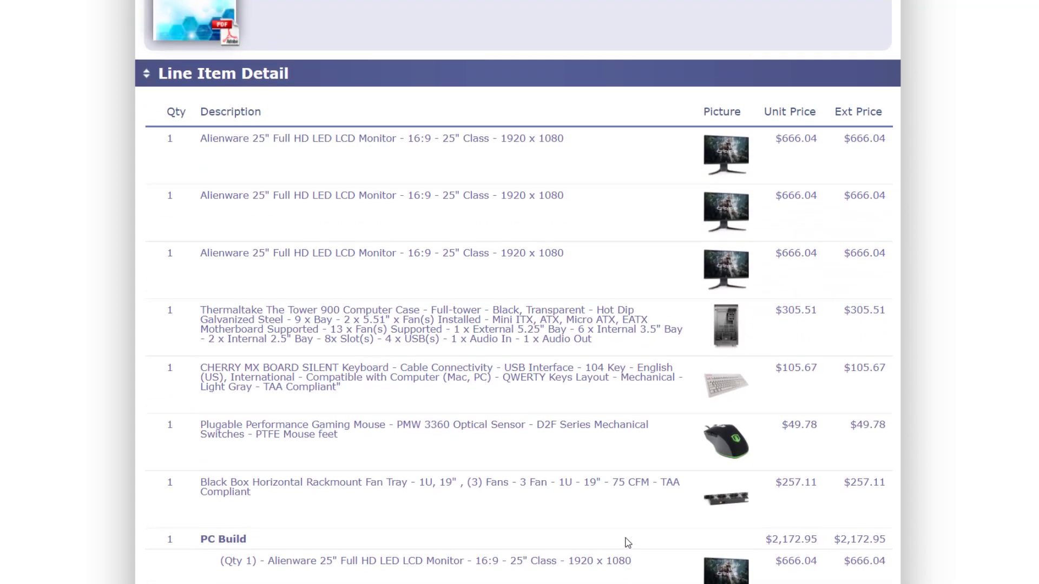
scroll(628, 543, "up", 1)
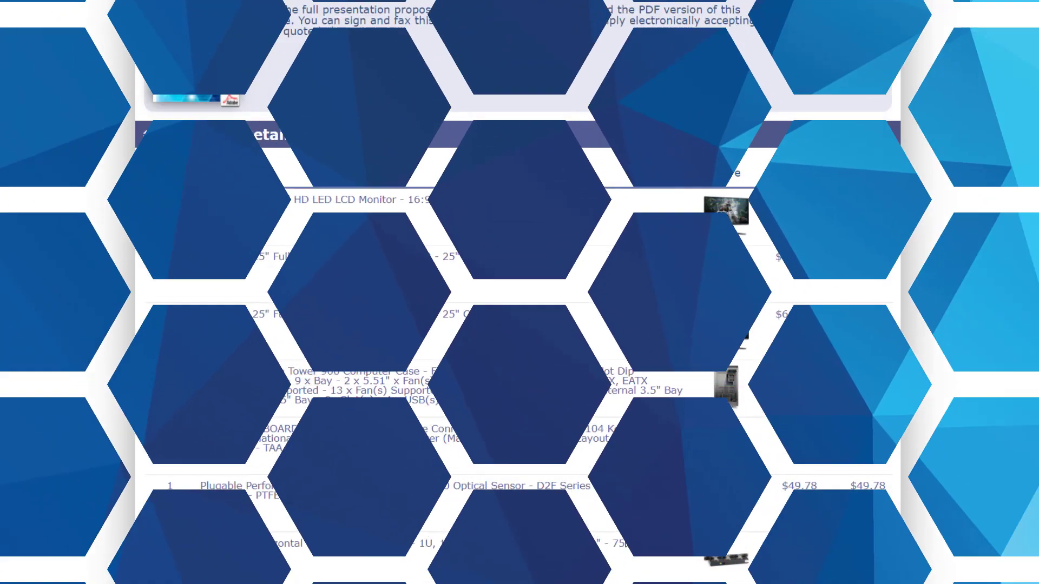